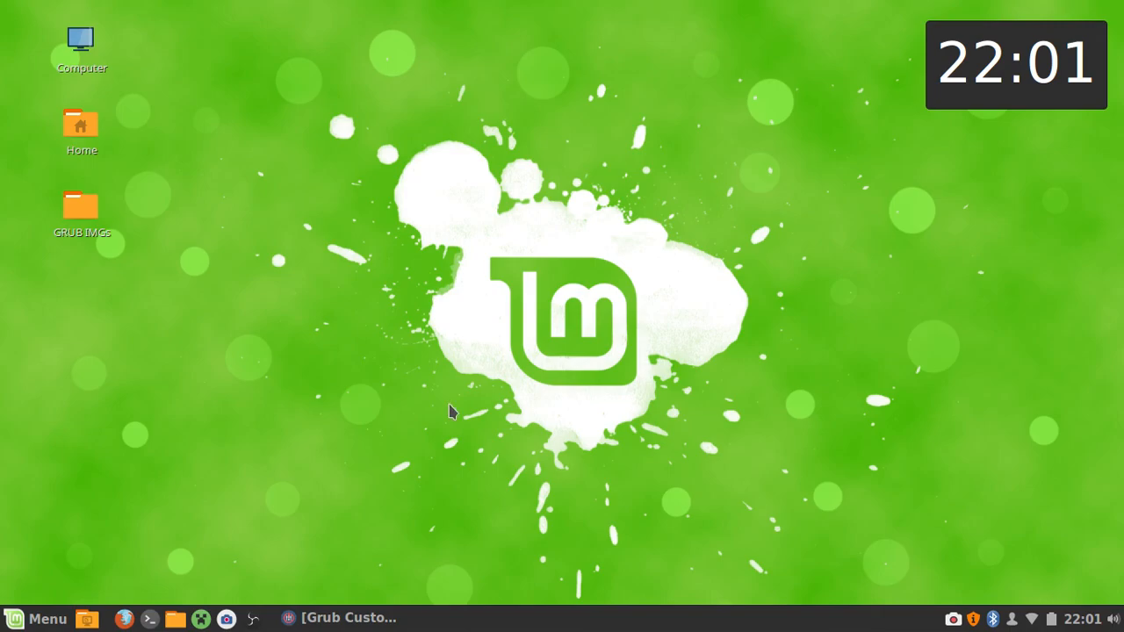
# Bring up the Grub Customizer window, reposition it on the desktop and select the Linux Mint 18.3 Cinnamon 64-bit entry
pyautogui.click(345, 618)
pyautogui.moveTo(495, 51); pyautogui.dragTo(458, 33)
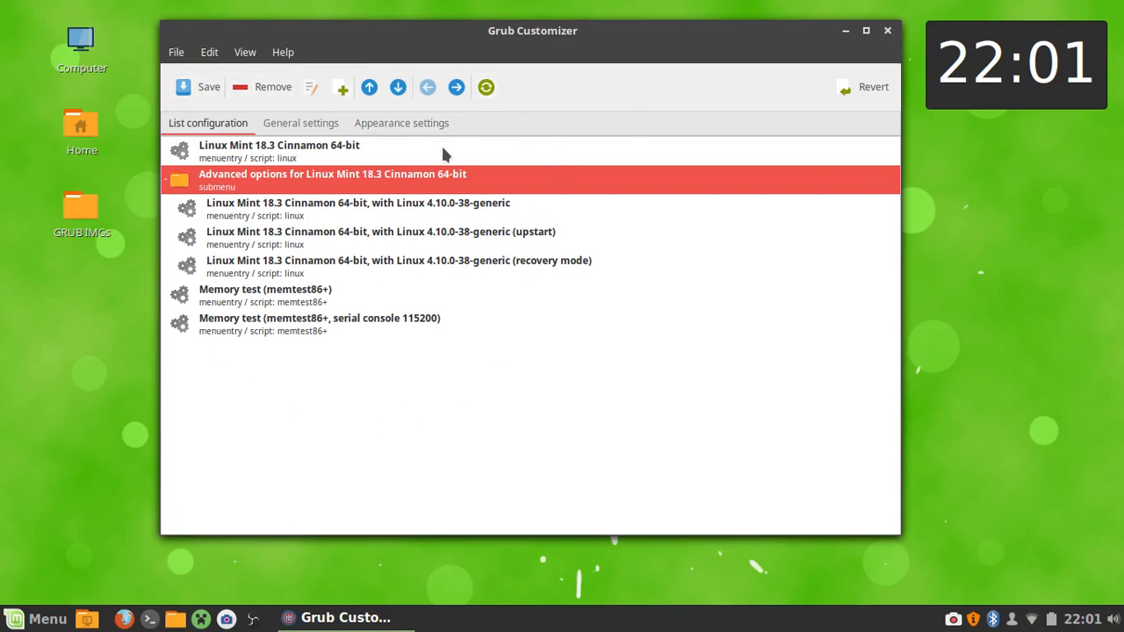
pyautogui.click(305, 148)
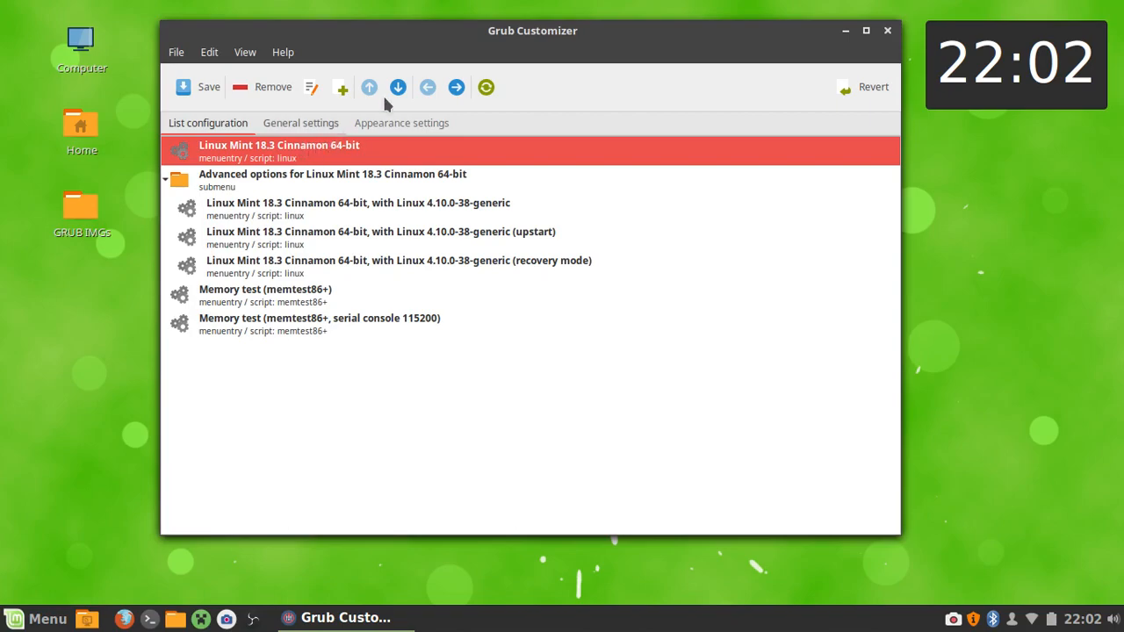
pyautogui.moveTo(539, 35); pyautogui.dragTo(526, 43)
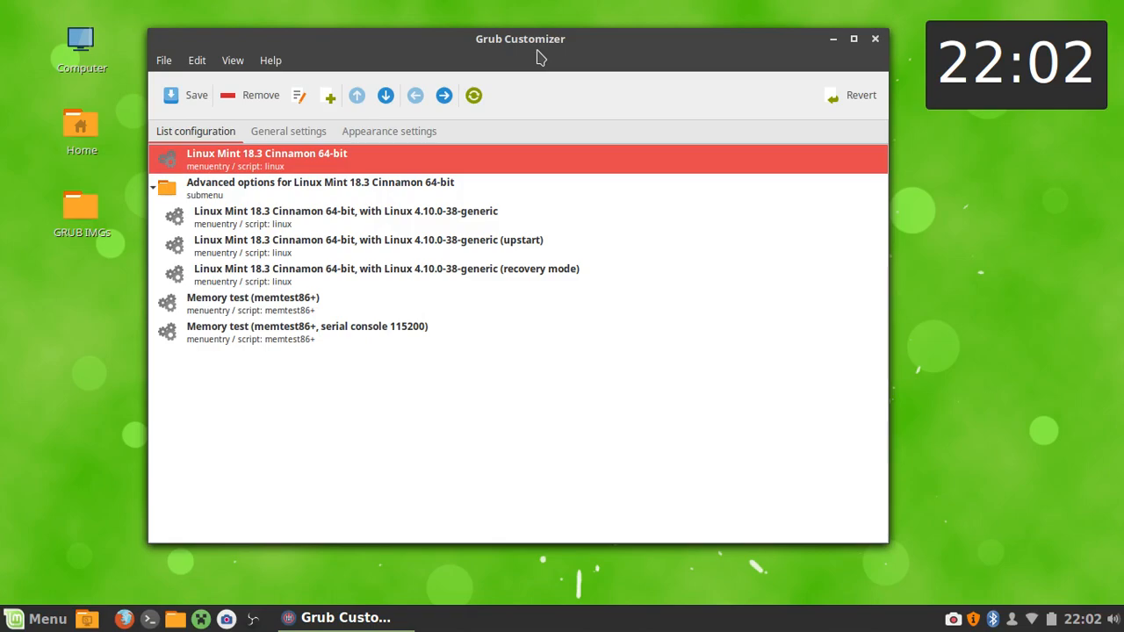
pyautogui.moveTo(506, 38); pyautogui.dragTo(512, 30)
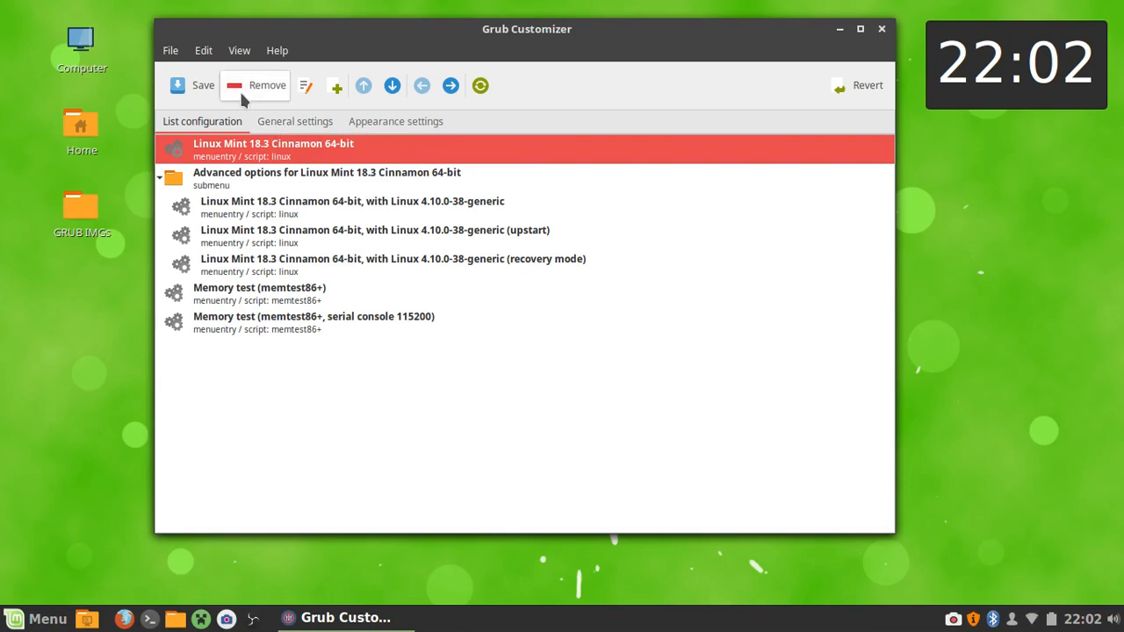
pyautogui.click(171, 53)
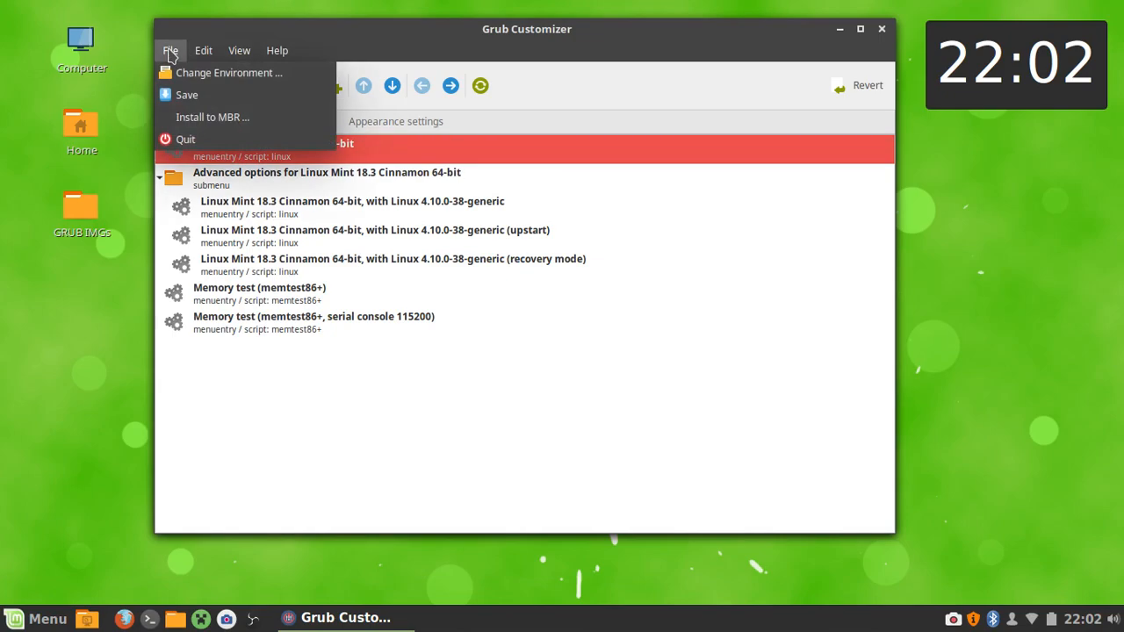
pyautogui.moveTo(276, 52)
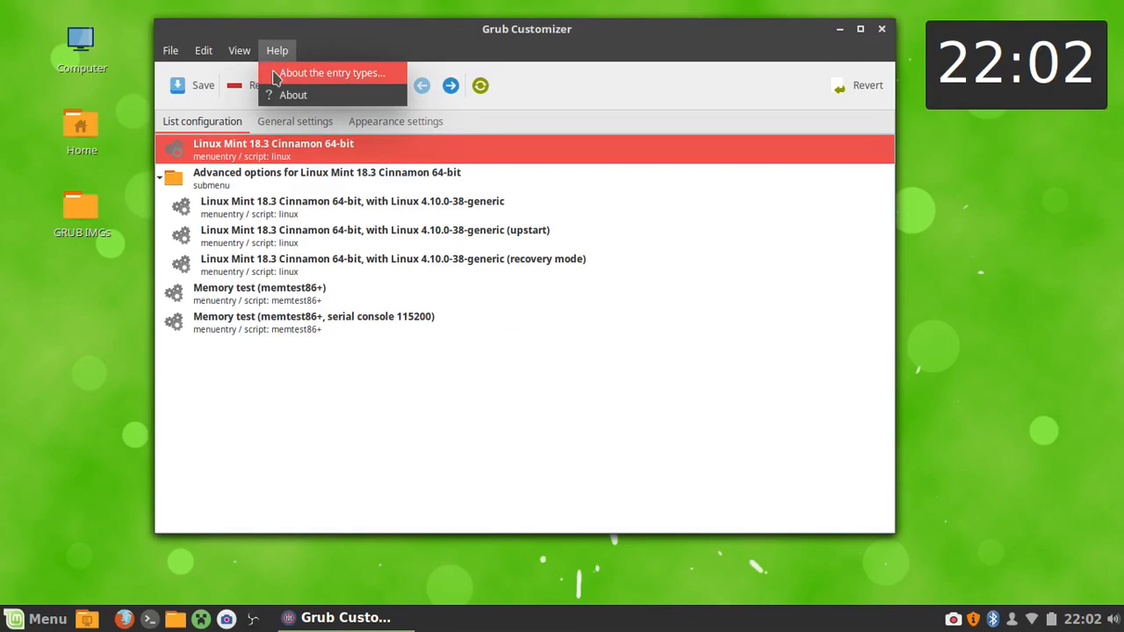
pyautogui.click(711, 331)
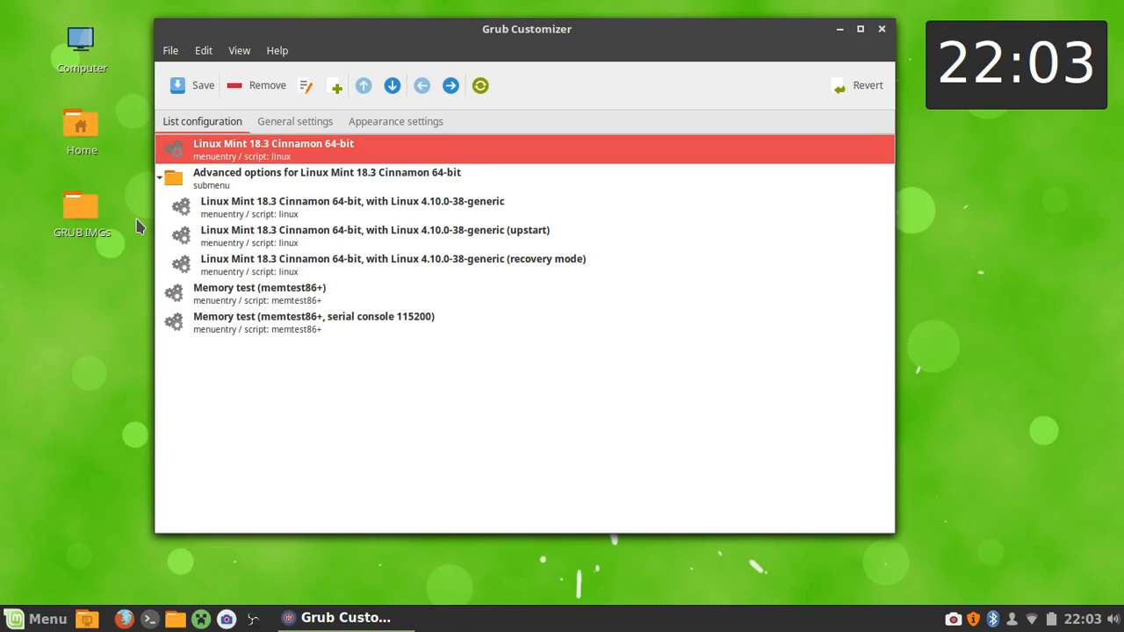
# Collapse and expand the Advanced options for Linux Mint 18.3 Cinnamon 64-bit submenu to examine its entries
pyautogui.click(162, 177)
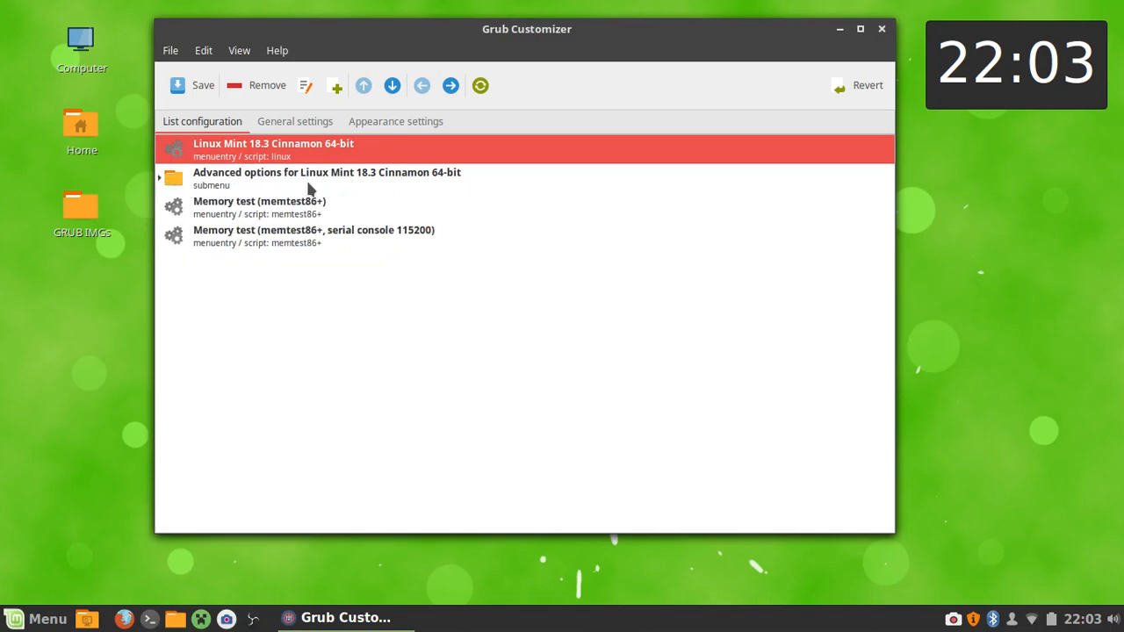
pyautogui.click(160, 178)
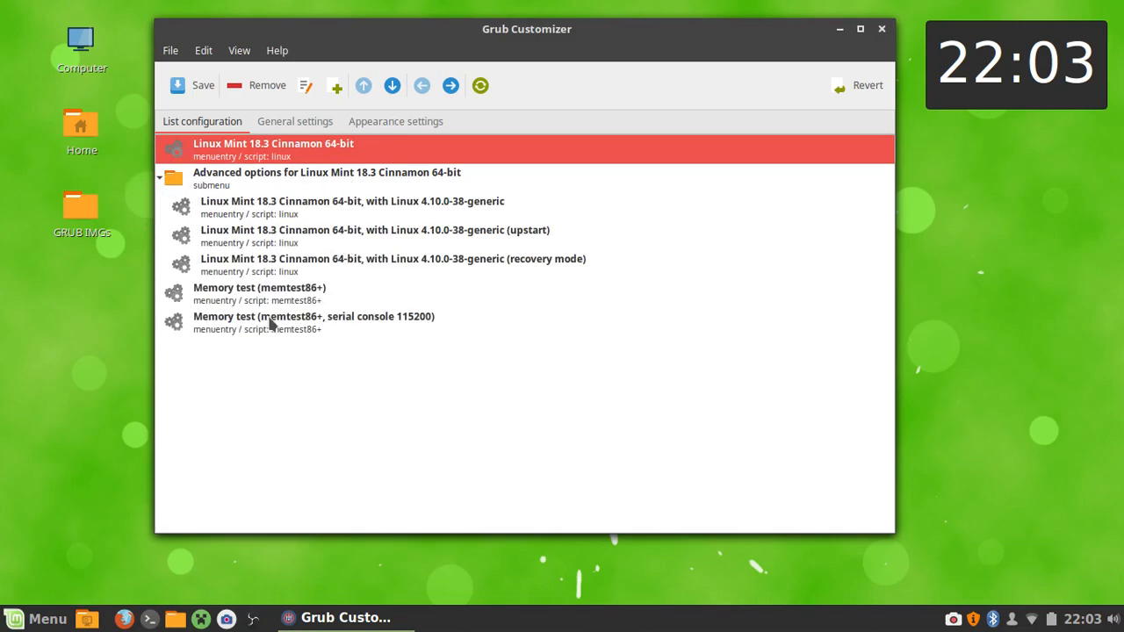
pyautogui.click(162, 180)
# Copy the first boot entry's name and rename the entry to "TechBizmo's OS"
pyautogui.click(318, 148)
pyautogui.hotkey('ctrl', 'c')
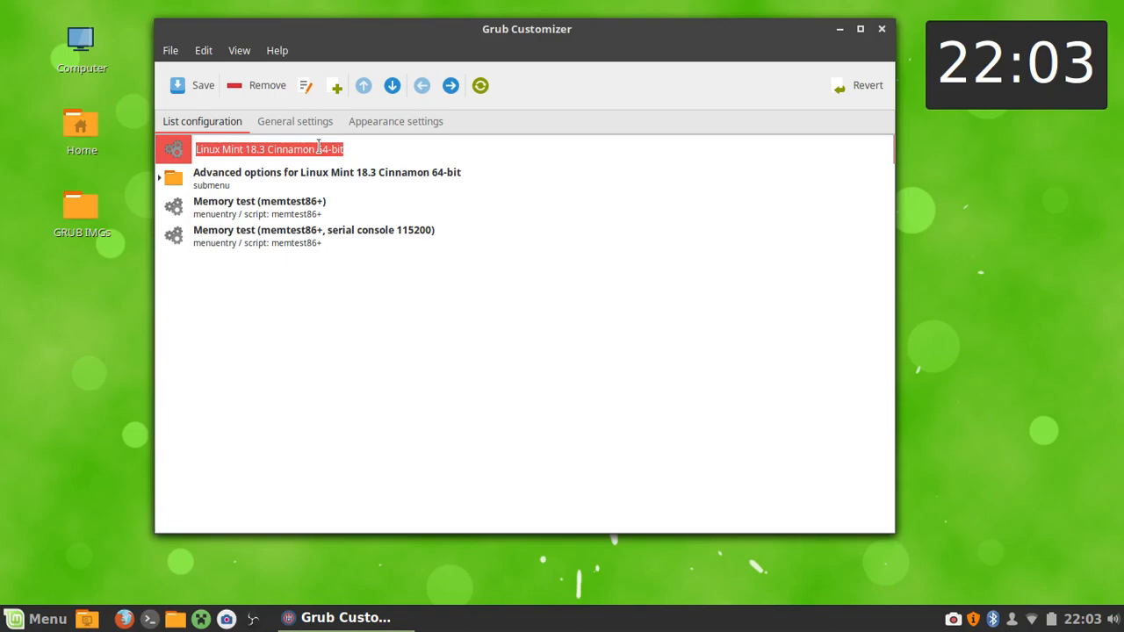
pyautogui.press('BackSpace')
pyautogui.write('TechBizmo')
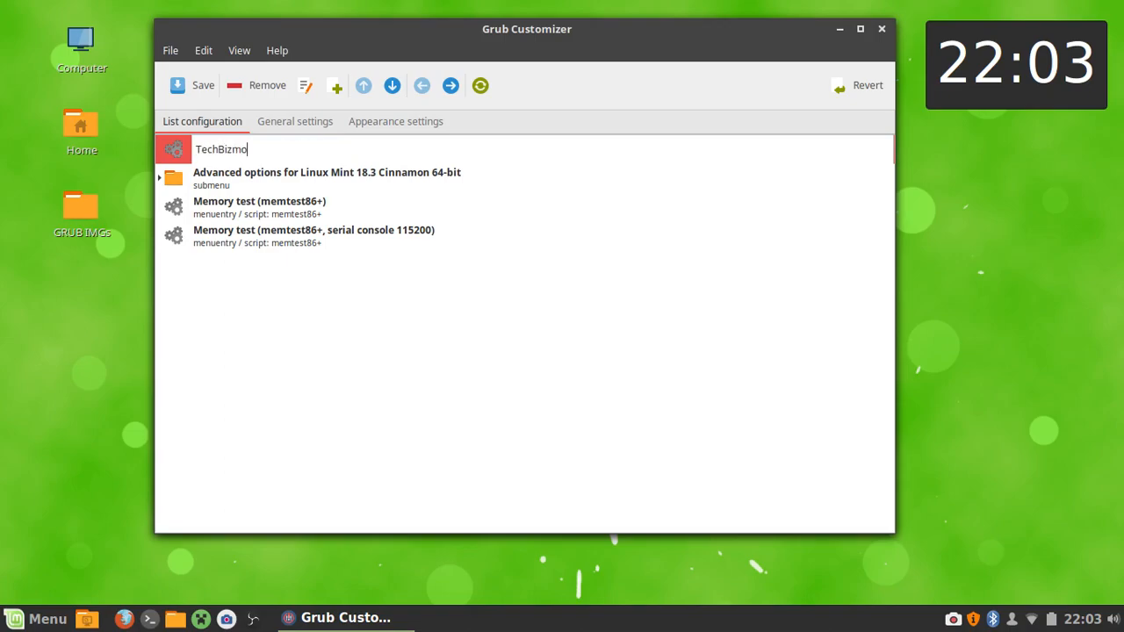
pyautogui.write("'s OS")
pyautogui.press('Return')
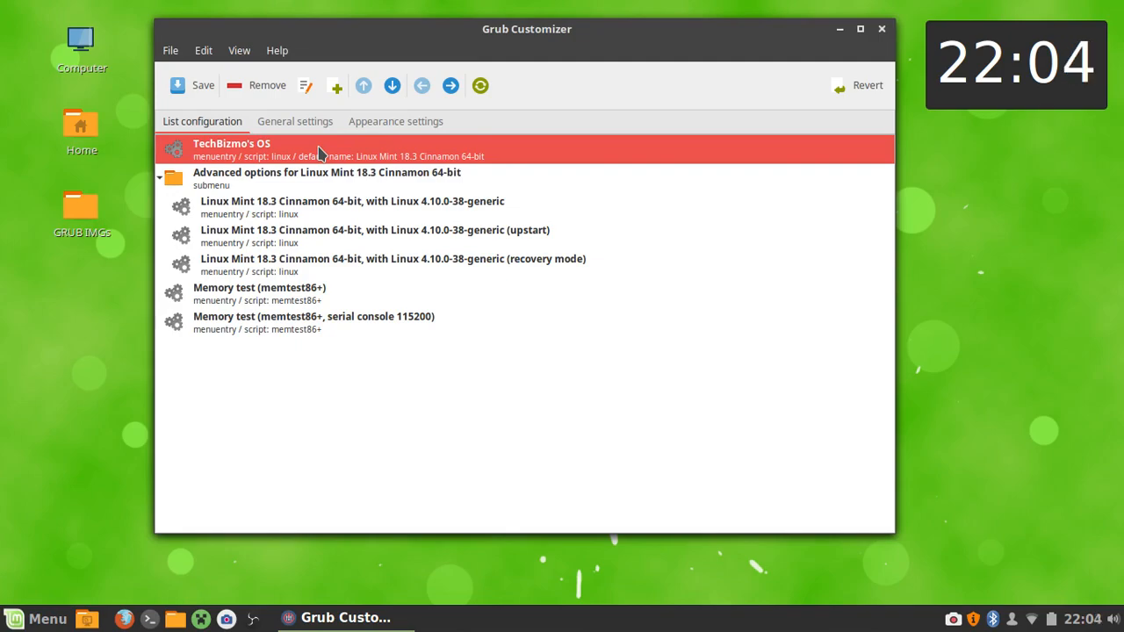
# Restore the first boot entry's name to "Linux Mint 18.3 Cinnamon 64-bit" from the copied text
pyautogui.click(319, 153)
pyautogui.hotkey('ctrl', 'v')
pyautogui.press('Return')
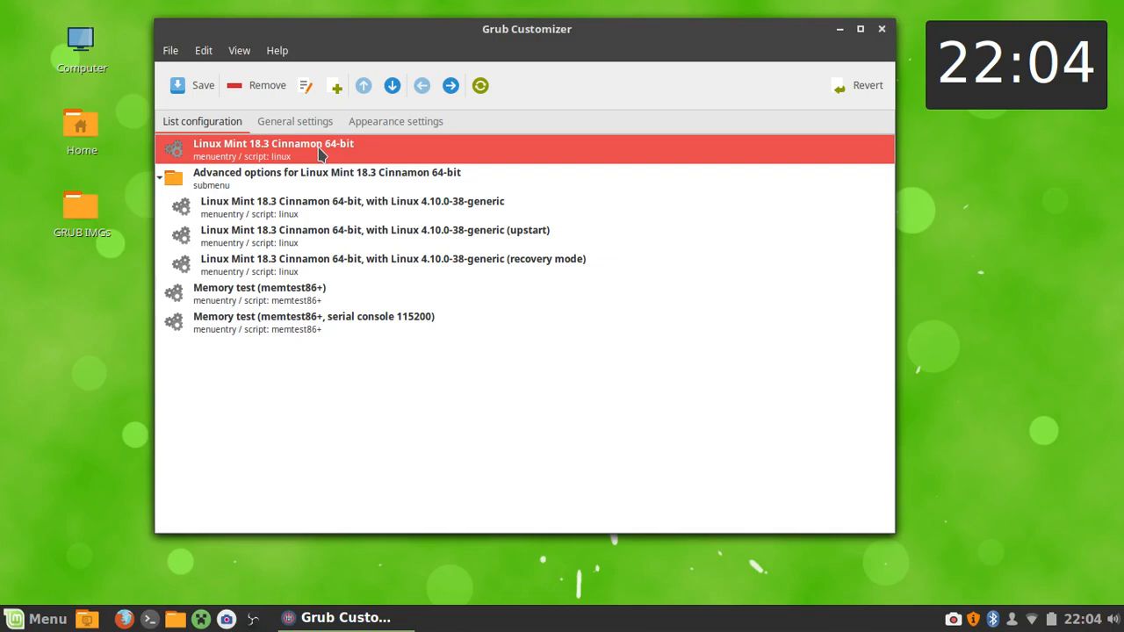
pyautogui.click(321, 154)
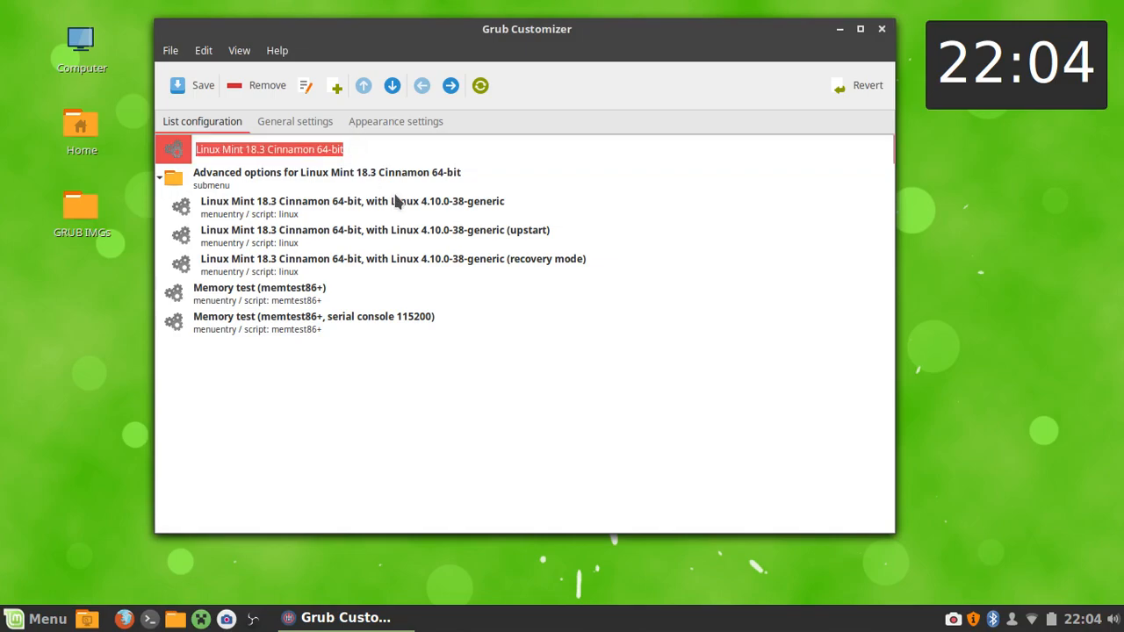
pyautogui.press('Escape')
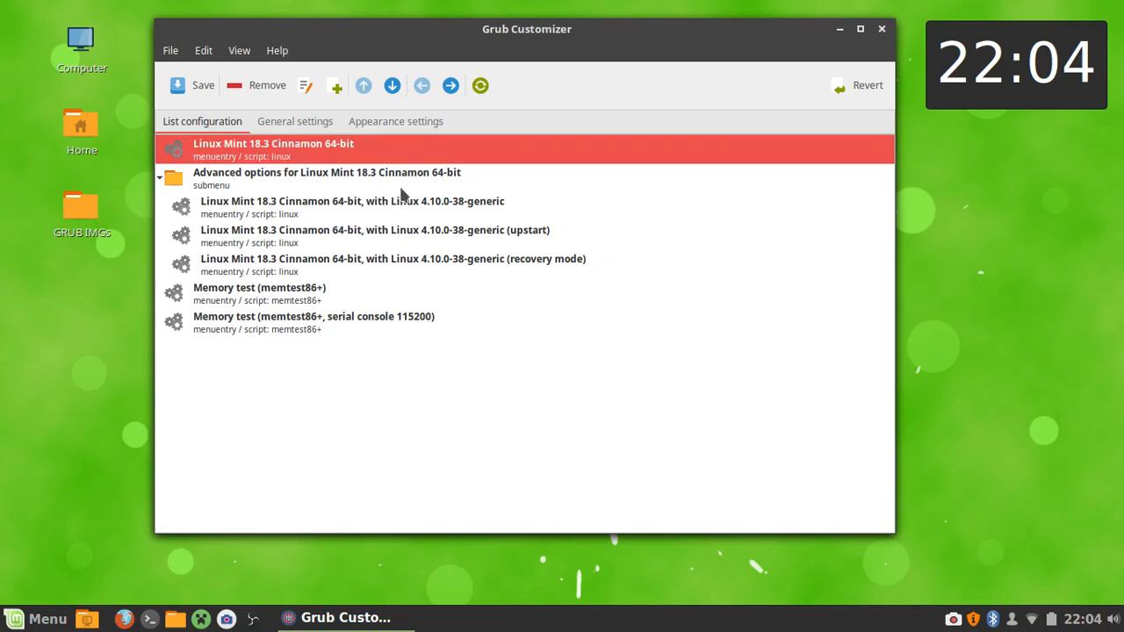
# Examine the remaining boot entries: the generic kernel entry, the Advanced options submenu and both Memory test entries
pyautogui.click(311, 217)
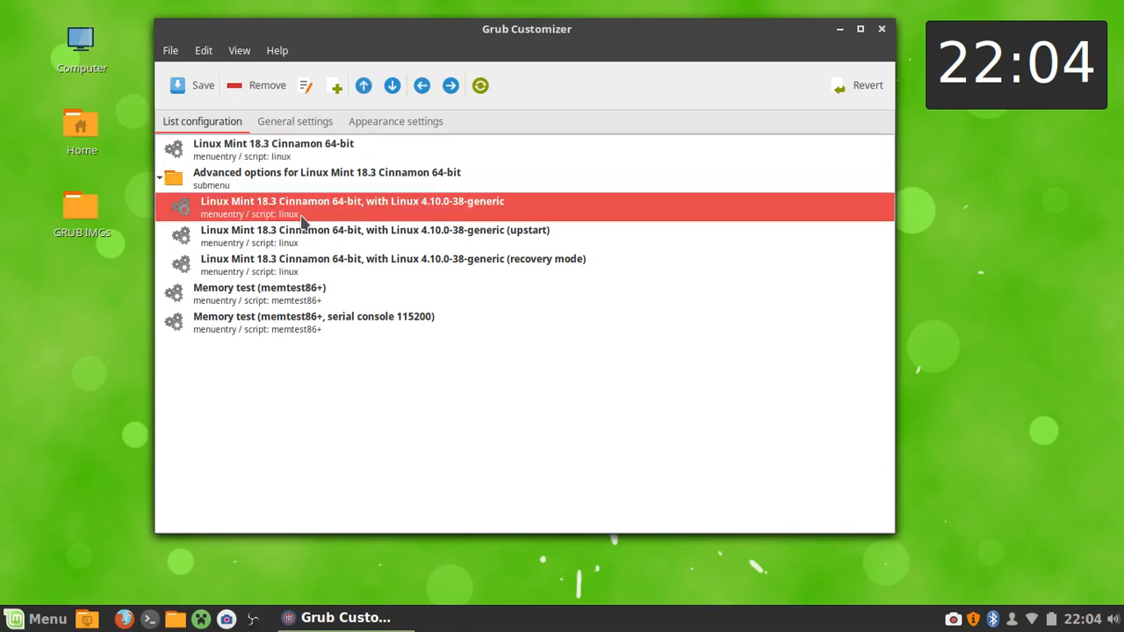
pyautogui.click(172, 183)
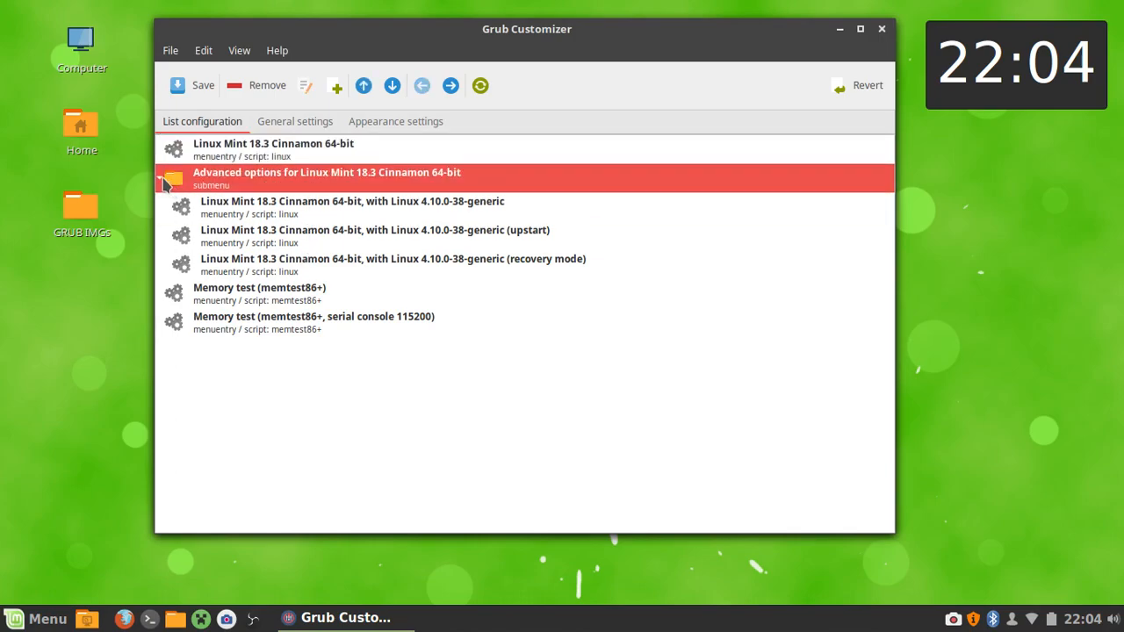
pyautogui.click(162, 181)
pyautogui.click(299, 219)
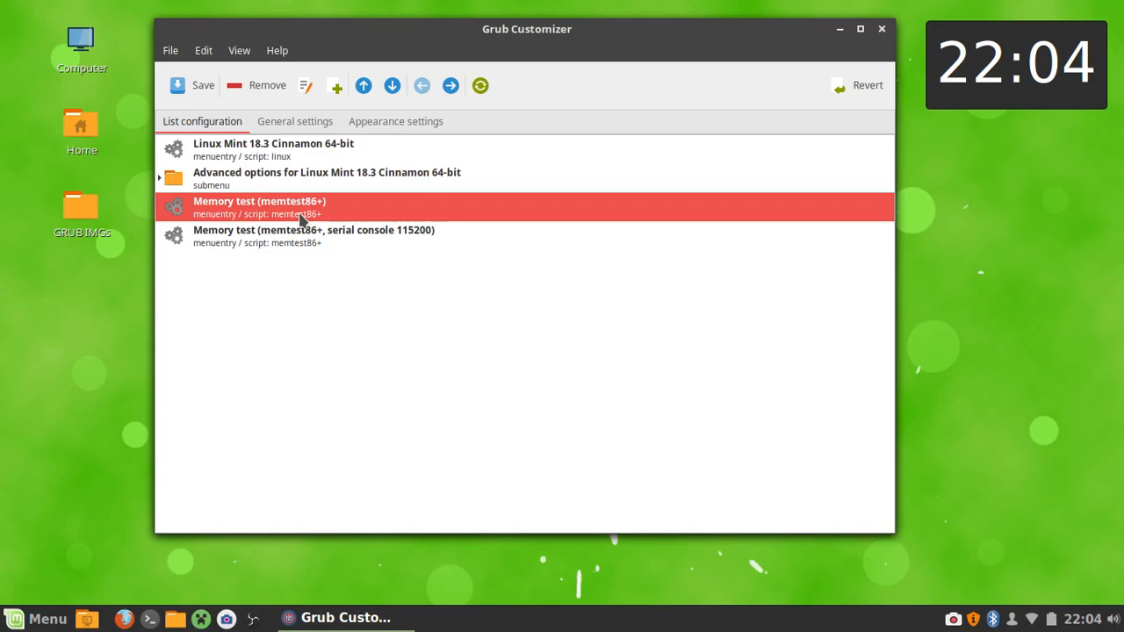
pyautogui.click(325, 231)
pyautogui.click(338, 231)
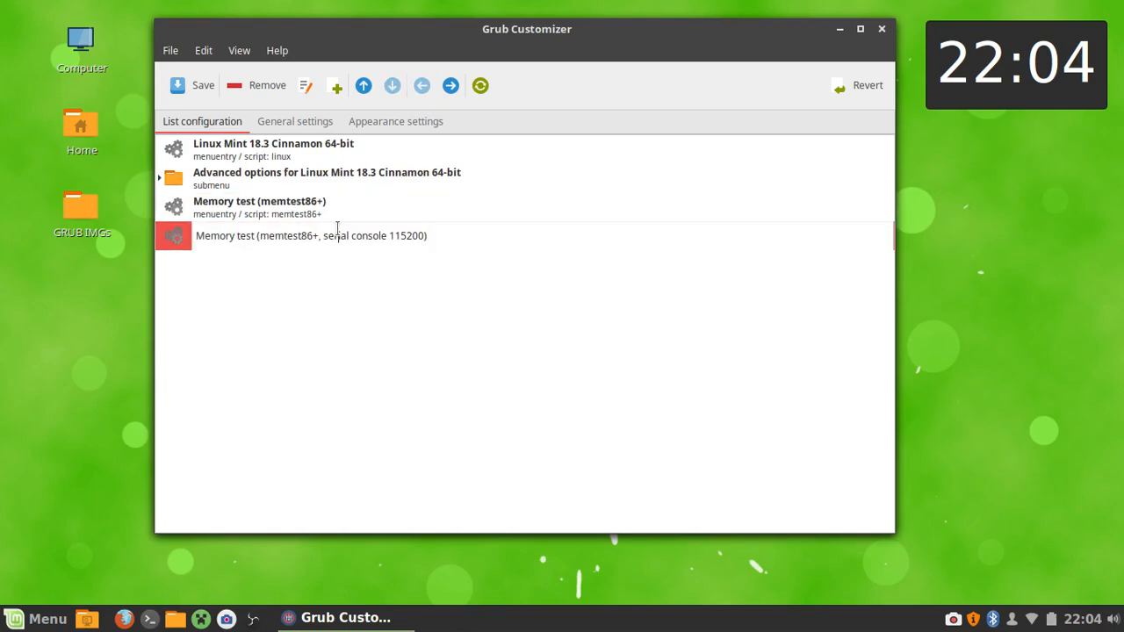
pyautogui.click(358, 265)
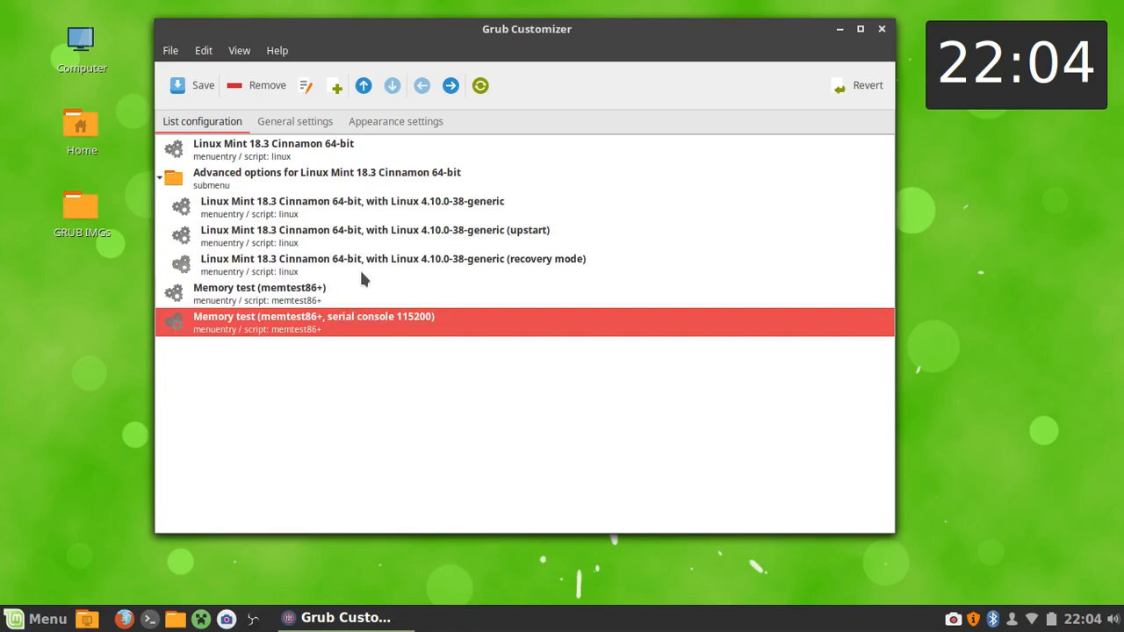
# Collapse the Advanced options submenu and save the boot list configuration
pyautogui.click(161, 175)
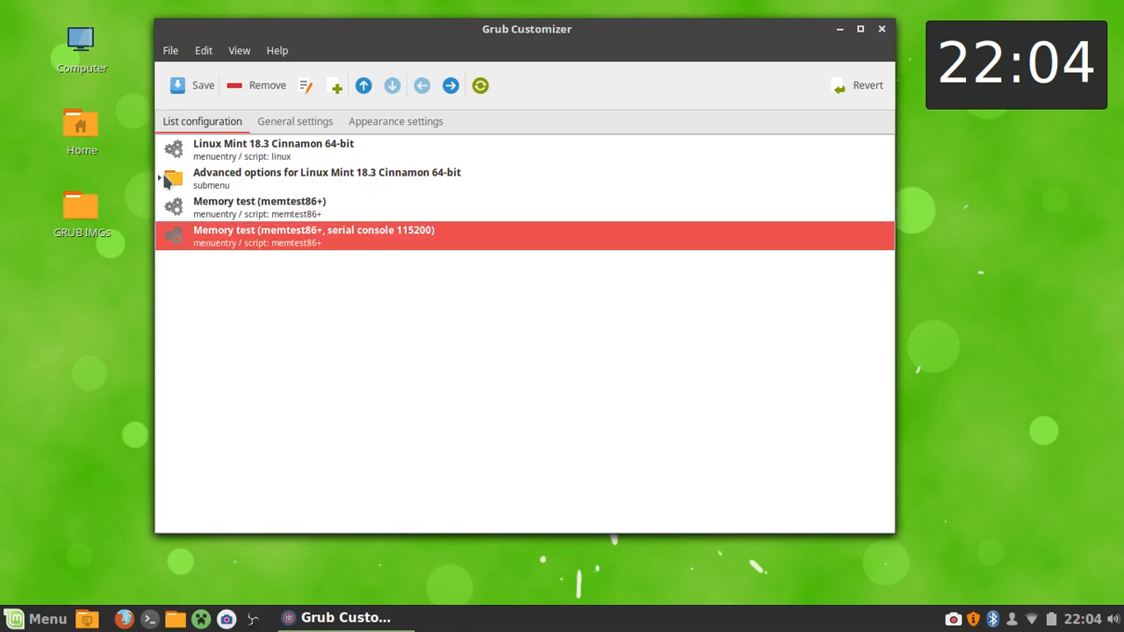
pyautogui.click(188, 91)
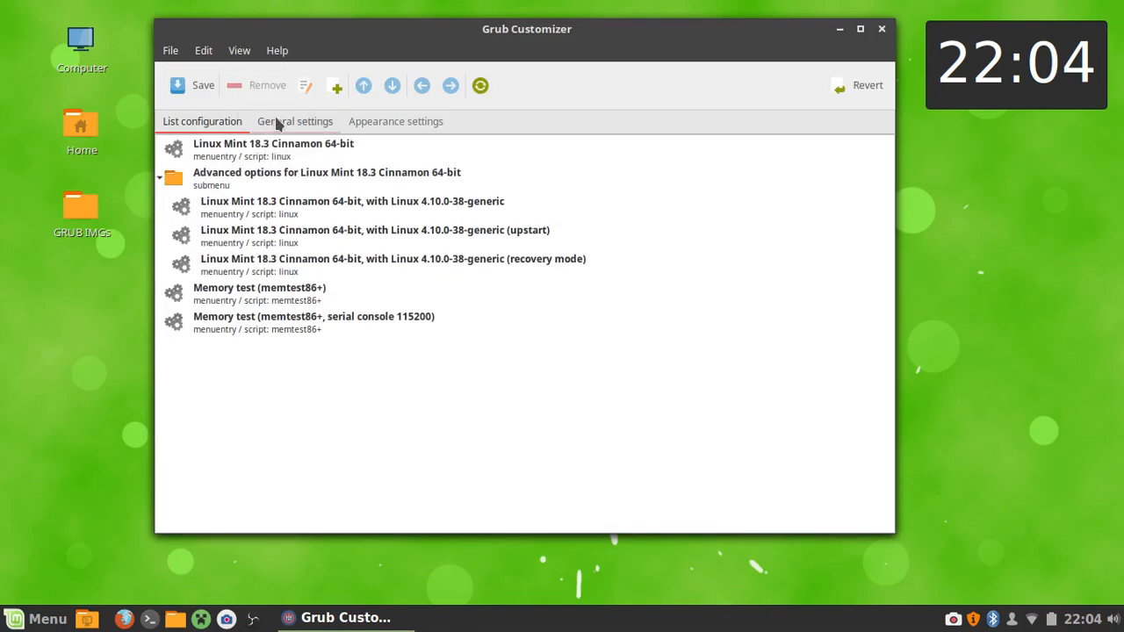
# Set the predefined default entry to Linux Mint 18.3 Cinnamon 64-bit in the general settings and save the configuration
pyautogui.click(322, 128)
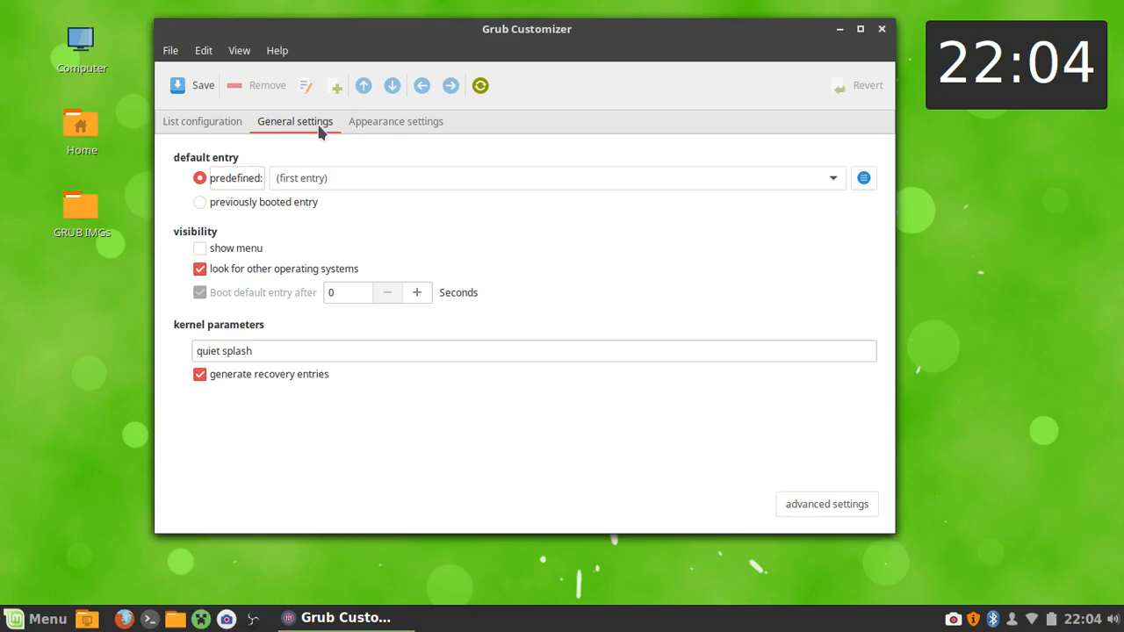
pyautogui.click(268, 205)
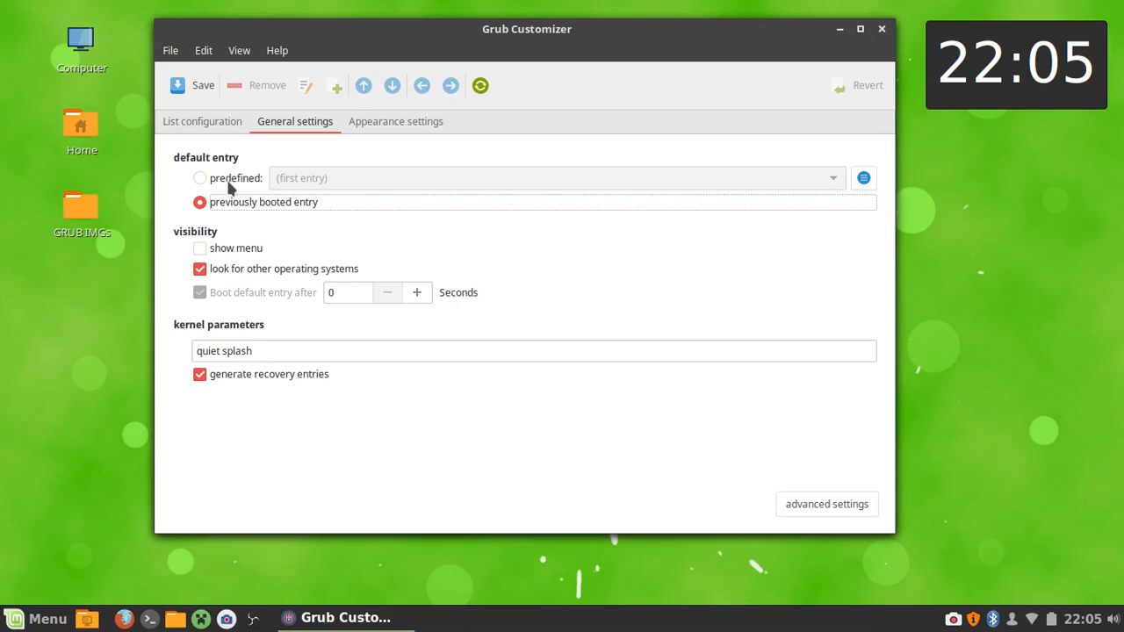
pyautogui.click(231, 181)
pyautogui.click(325, 179)
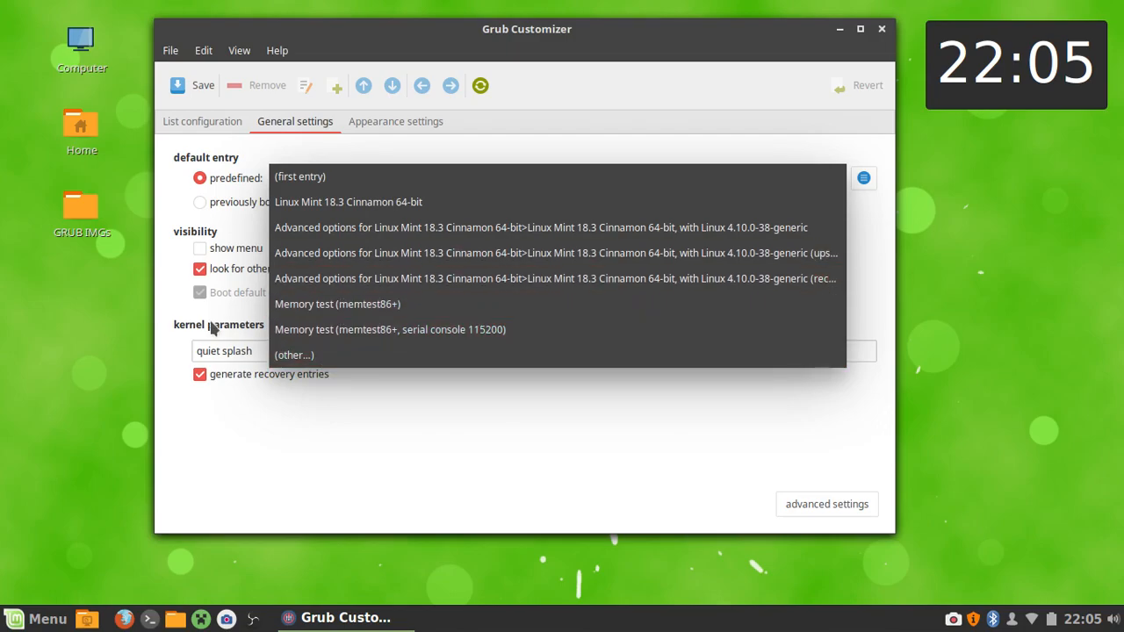
pyautogui.click(173, 232)
pyautogui.click(329, 185)
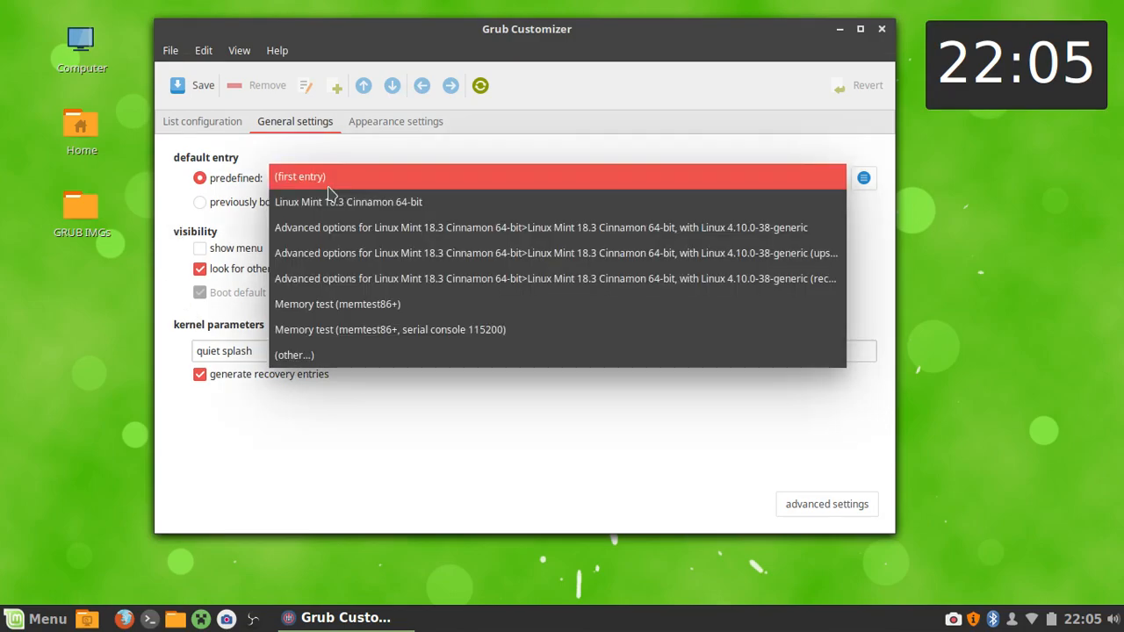
pyautogui.click(328, 204)
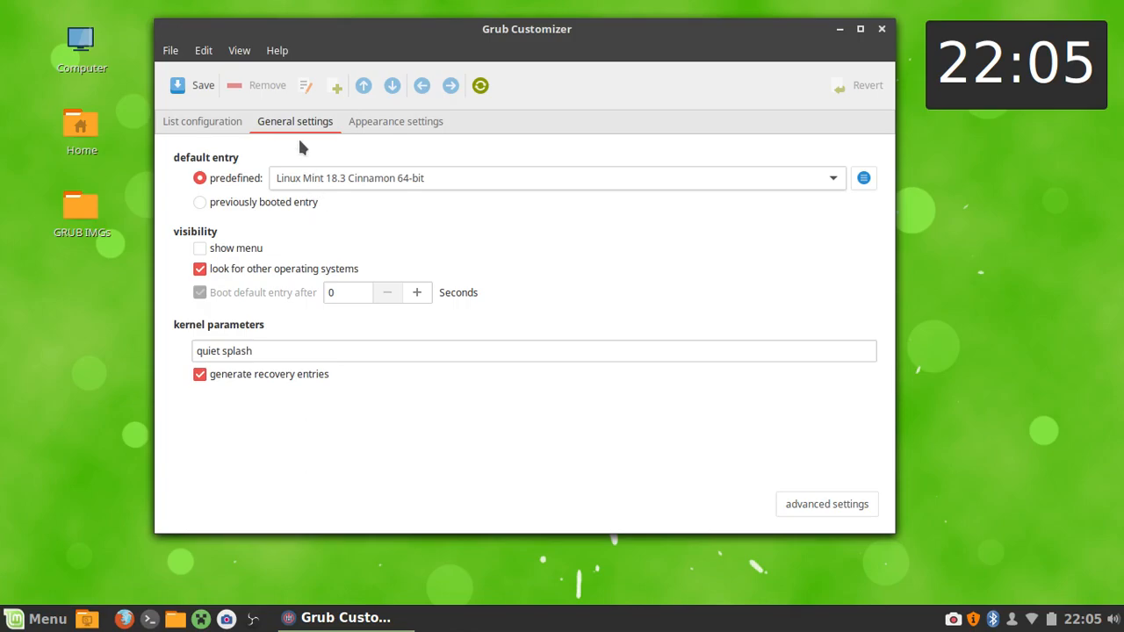
pyautogui.click(204, 88)
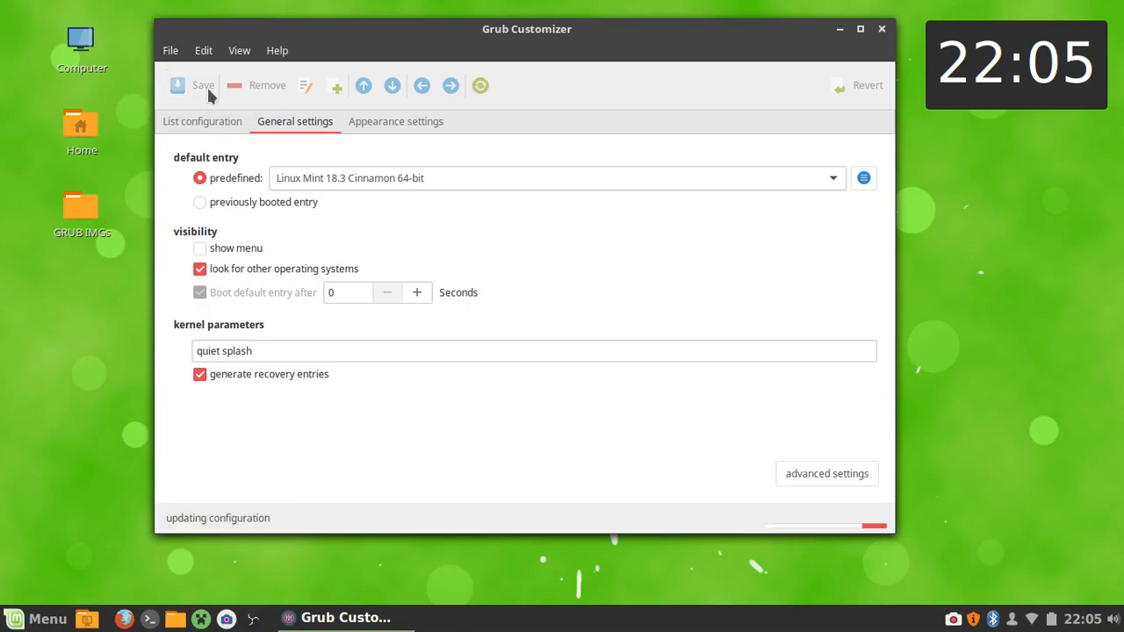
# Search the fonts for "Deja", choose DejaVu Sans ExtraLight as the boot menu font in the appearance settings, and dismiss the font notice
pyautogui.click(388, 131)
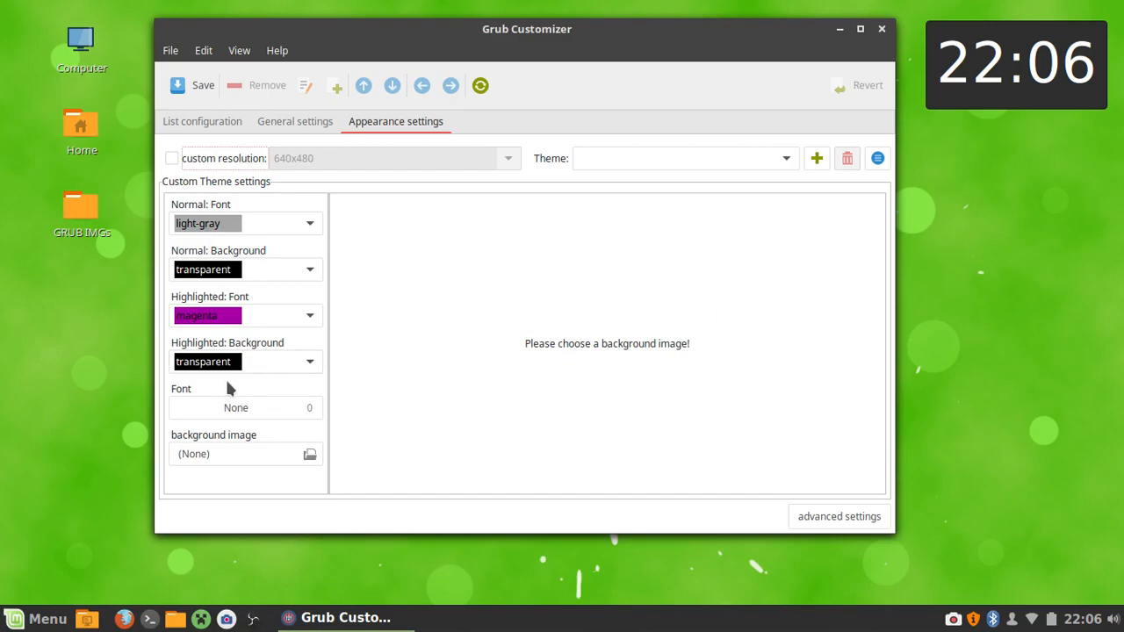
pyautogui.click(245, 402)
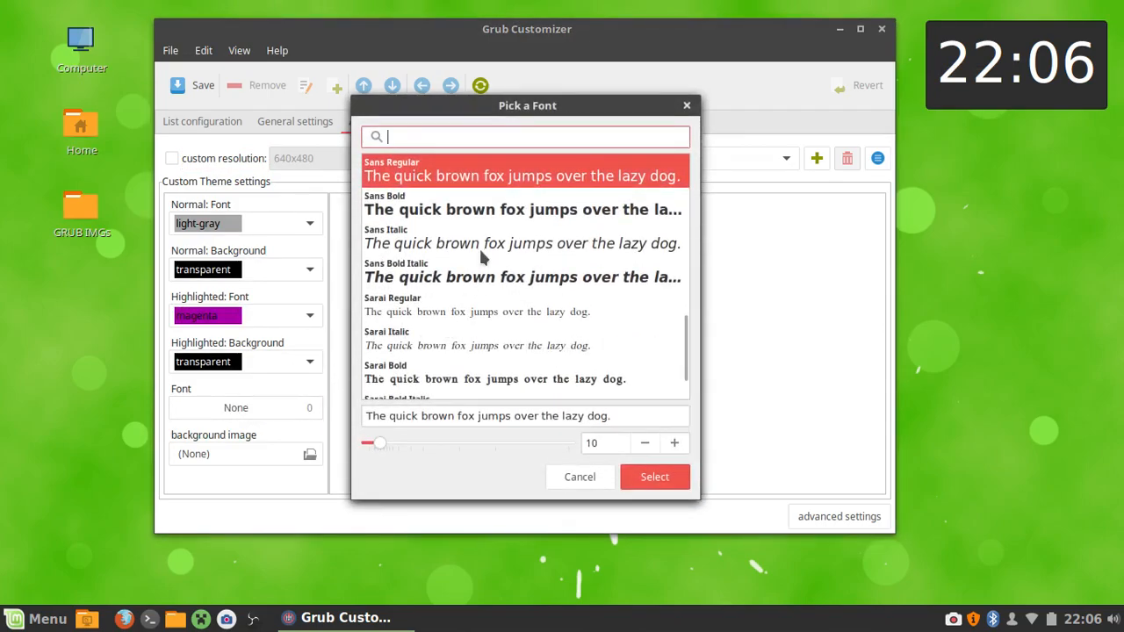
pyautogui.scroll(-5, 479, 251)
pyautogui.write('Deja')
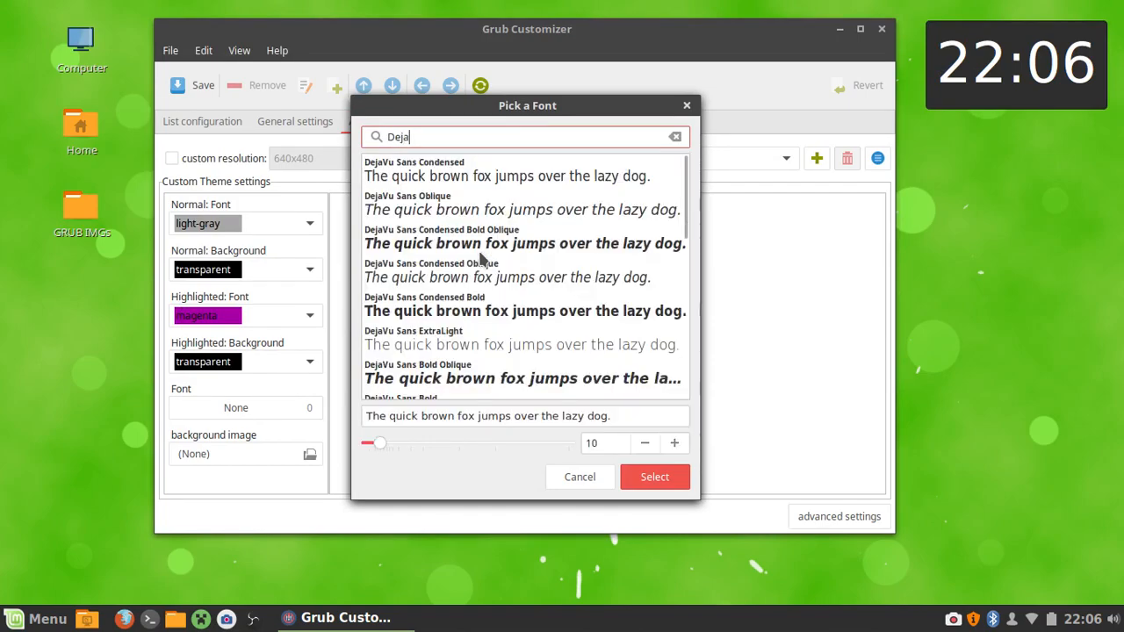
pyautogui.scroll(-1, 482, 259)
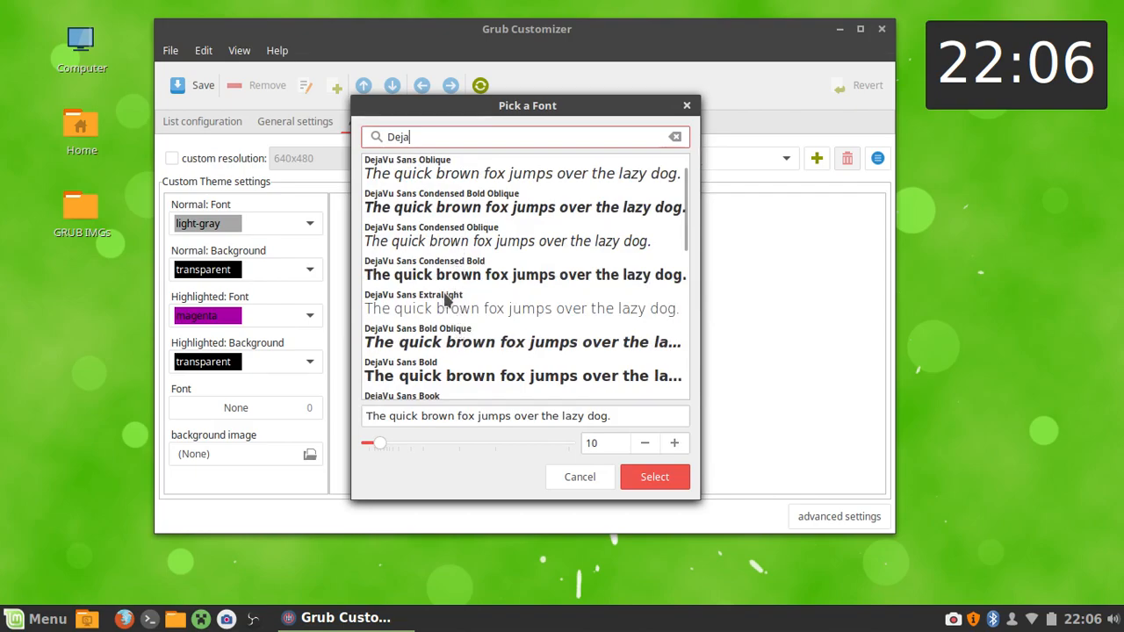
pyautogui.scroll(-1, 501, 321)
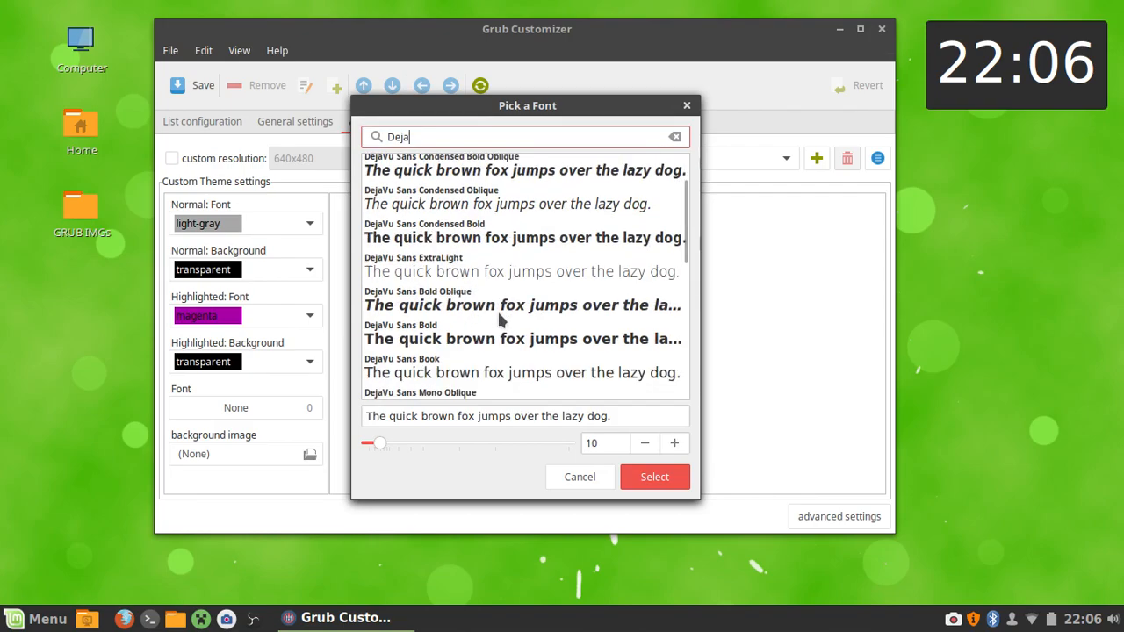
pyautogui.click(474, 272)
pyautogui.click(654, 474)
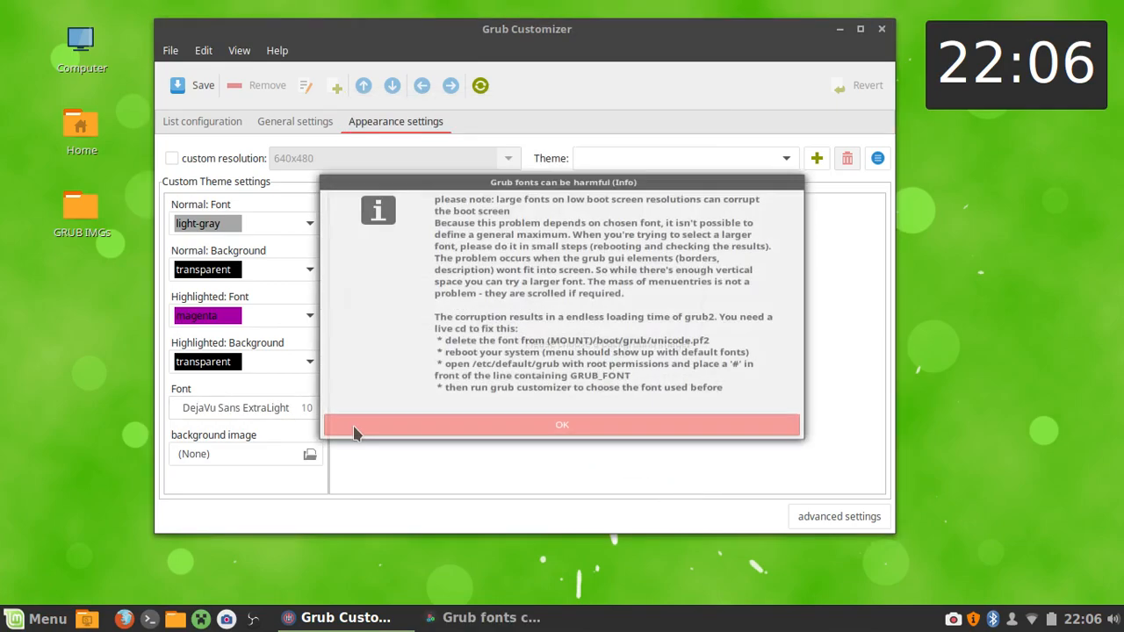
pyautogui.click(567, 446)
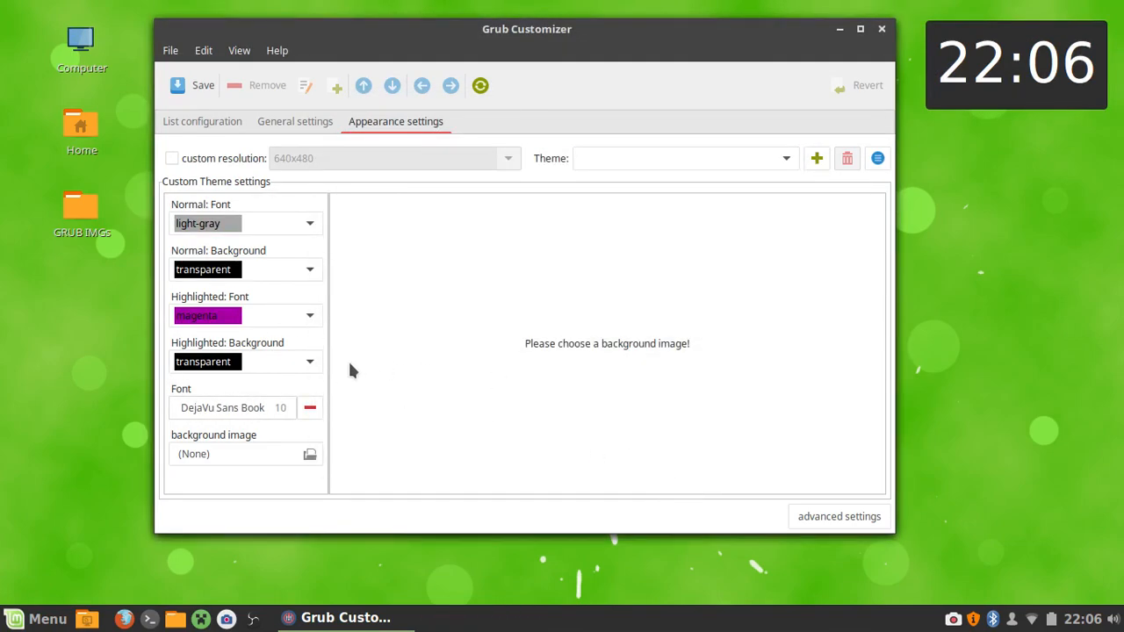
# Remove the chosen boot menu font, and open the GRUB IMGs desktop folder with enlarged thumbnails to look over its images
pyautogui.click(309, 409)
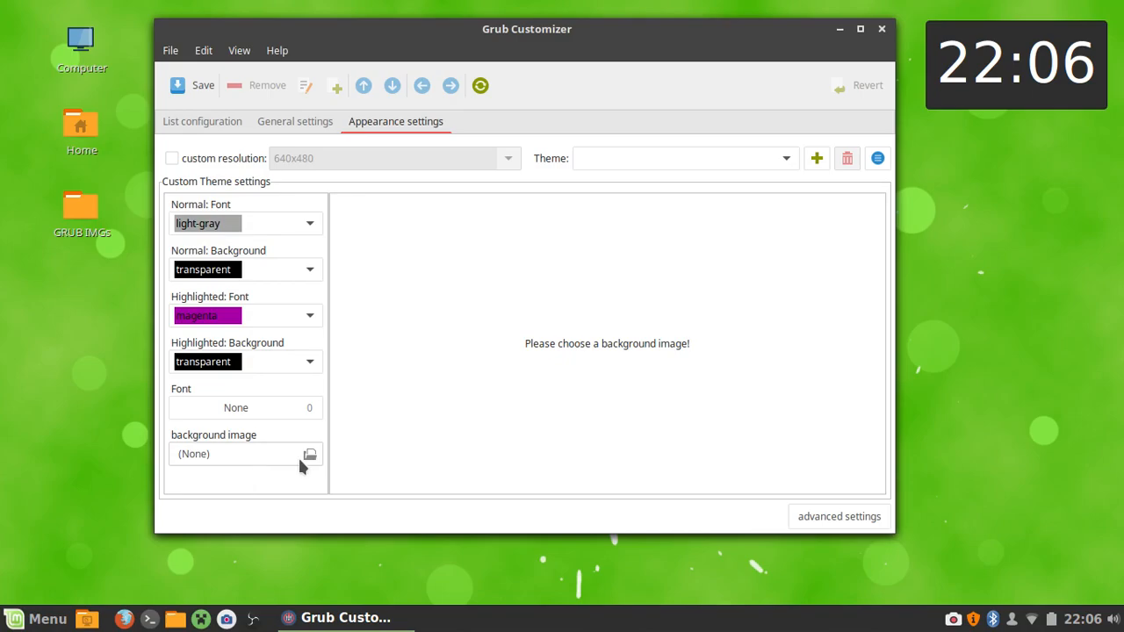
pyautogui.doubleClick(80, 215)
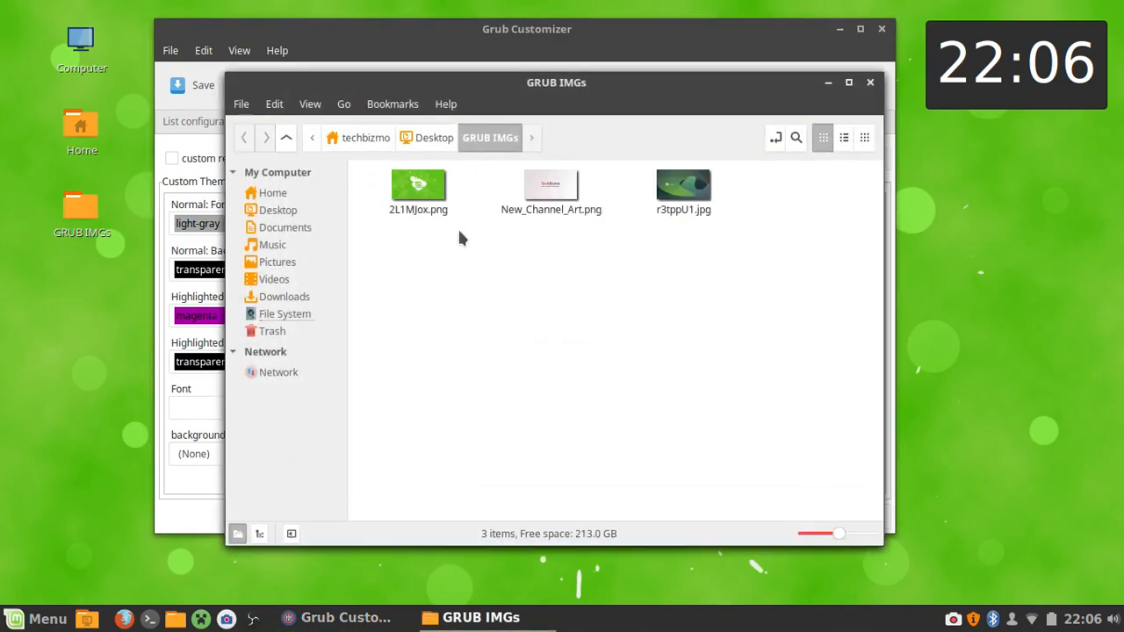
pyautogui.keyDown('ctrl'); pyautogui.scroll(2, 521, 264); pyautogui.keyUp('ctrl')
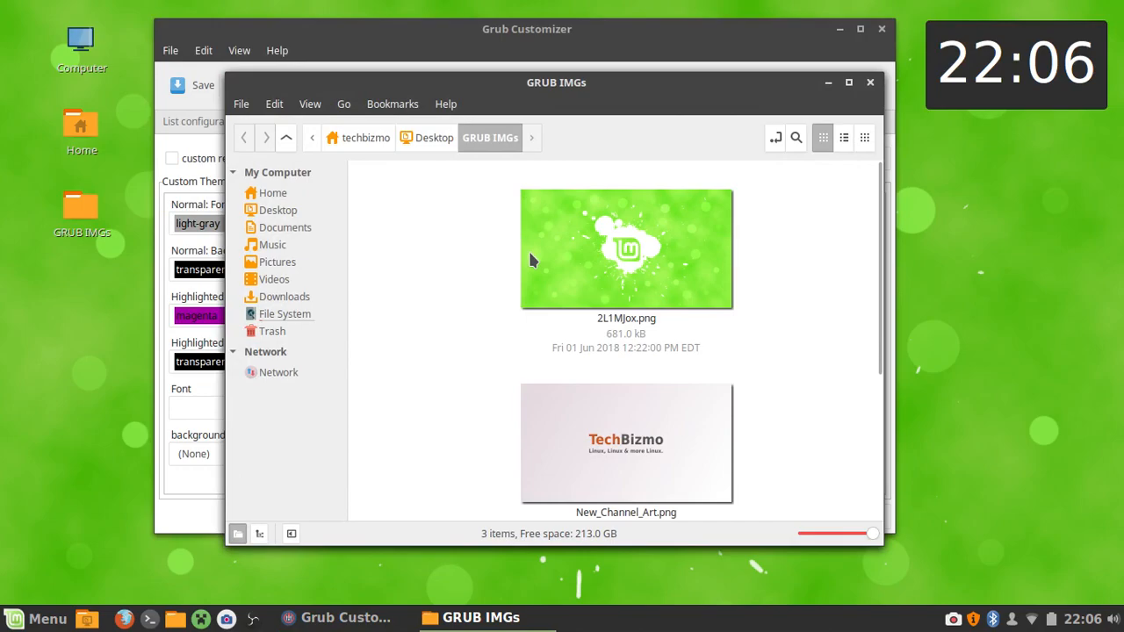
pyautogui.scroll(-3, 729, 276)
pyautogui.scroll(-1, 743, 269)
pyautogui.scroll(4, 755, 290)
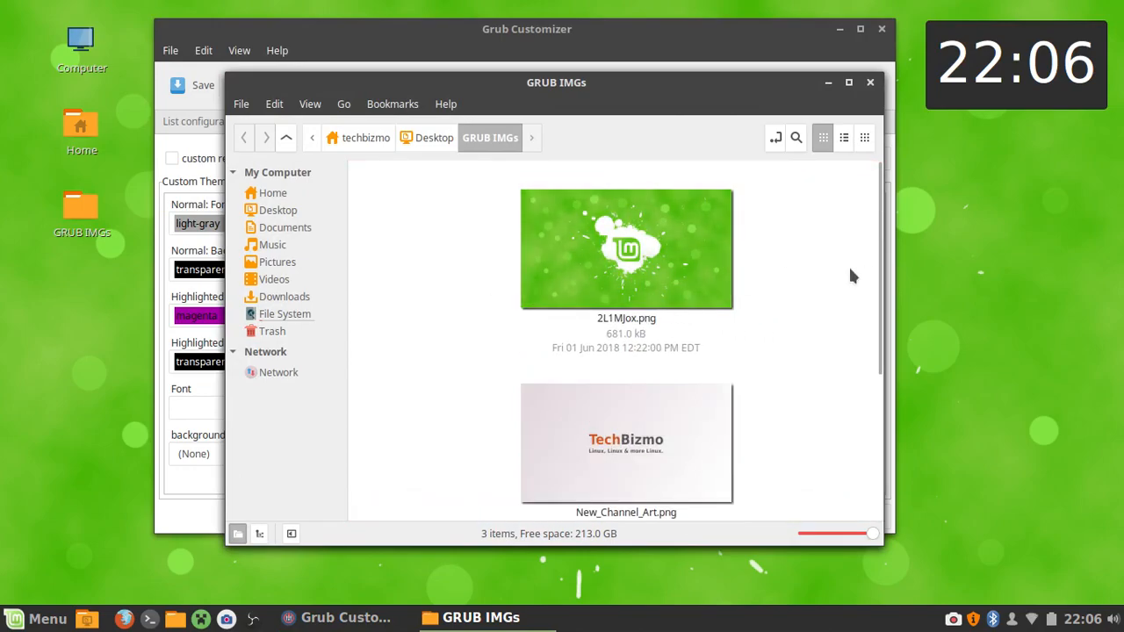
# Minimize Grub Customizer and preview New_Channel_Art.png and r3tppU1.jpg from the GRUB IMGs folder
pyautogui.click(840, 29)
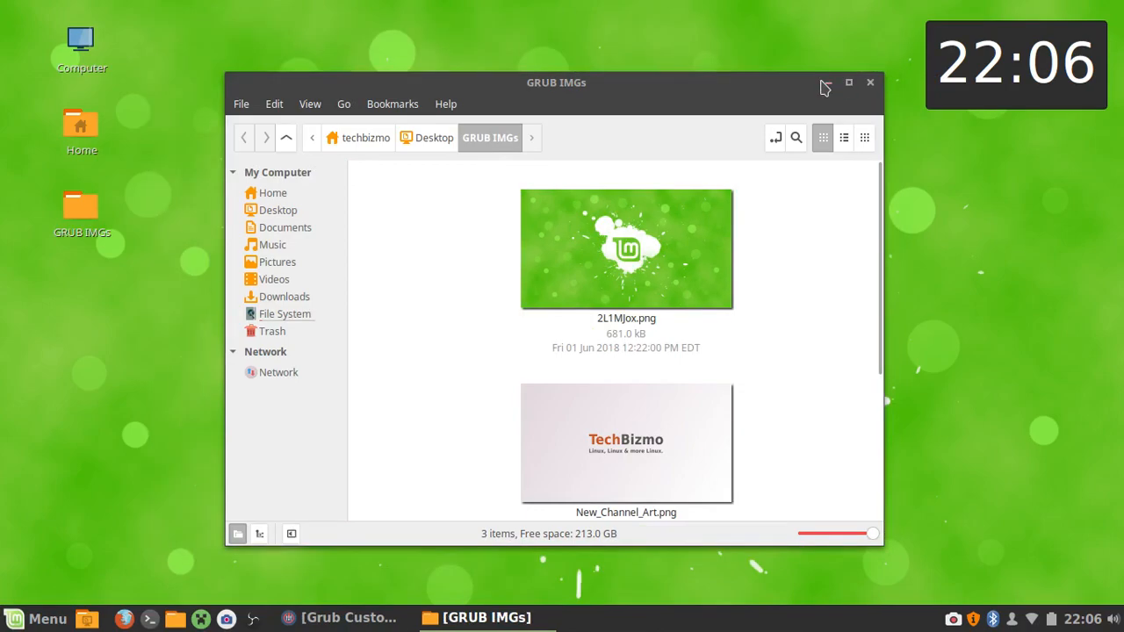
pyautogui.click(828, 82)
pyautogui.click(479, 618)
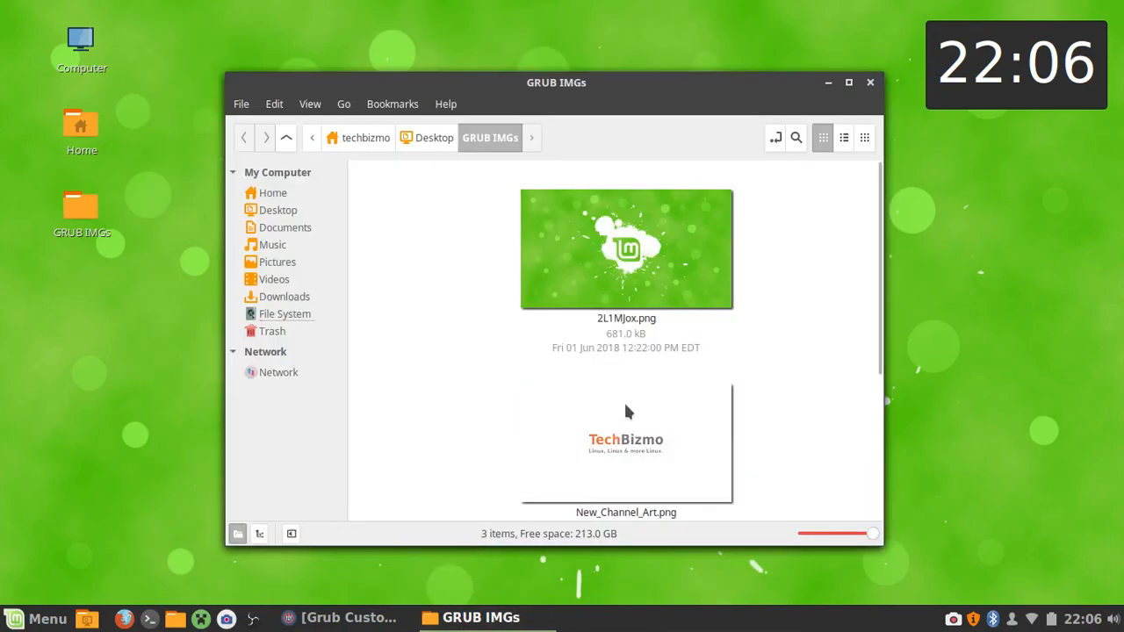
pyautogui.scroll(-1, 678, 399)
pyautogui.doubleClick(674, 351)
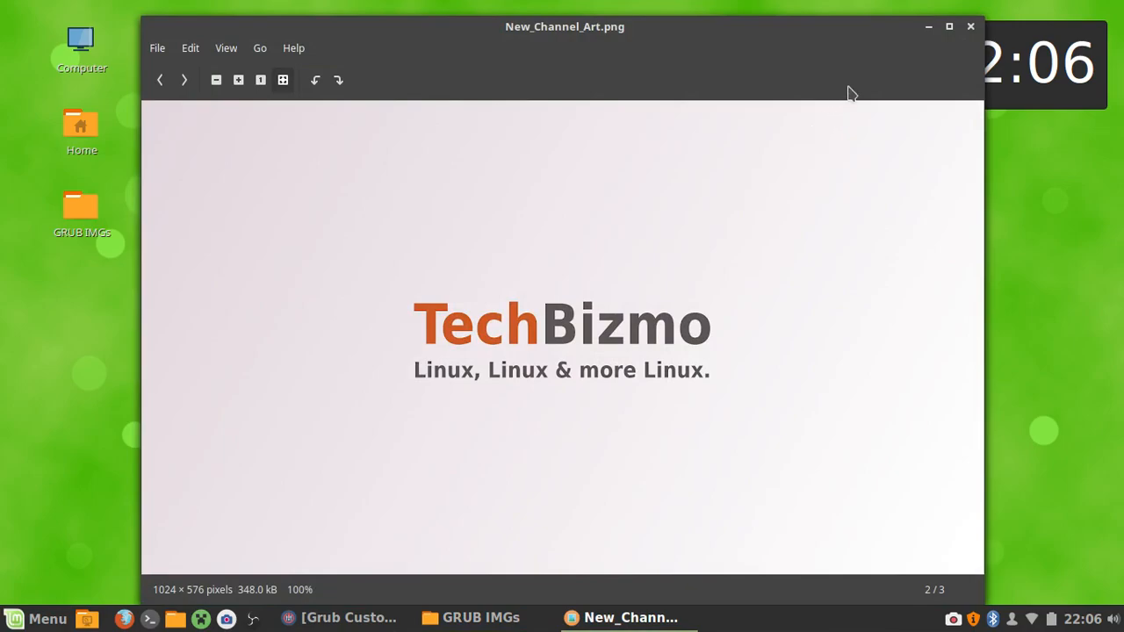
pyautogui.click(970, 27)
pyautogui.scroll(-2, 776, 318)
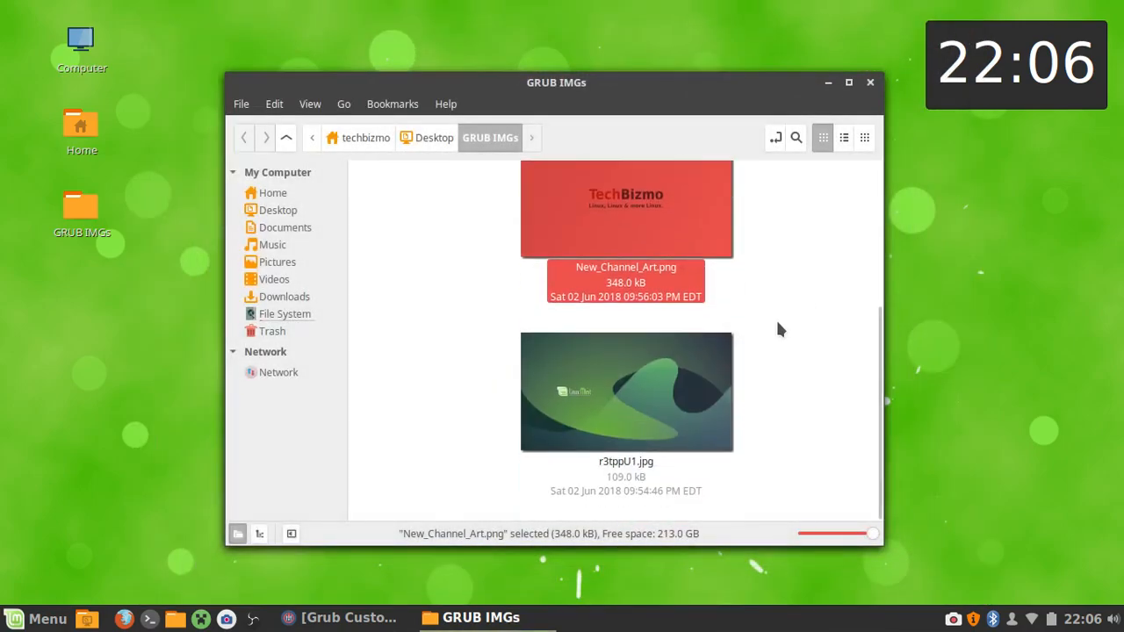
pyautogui.doubleClick(661, 406)
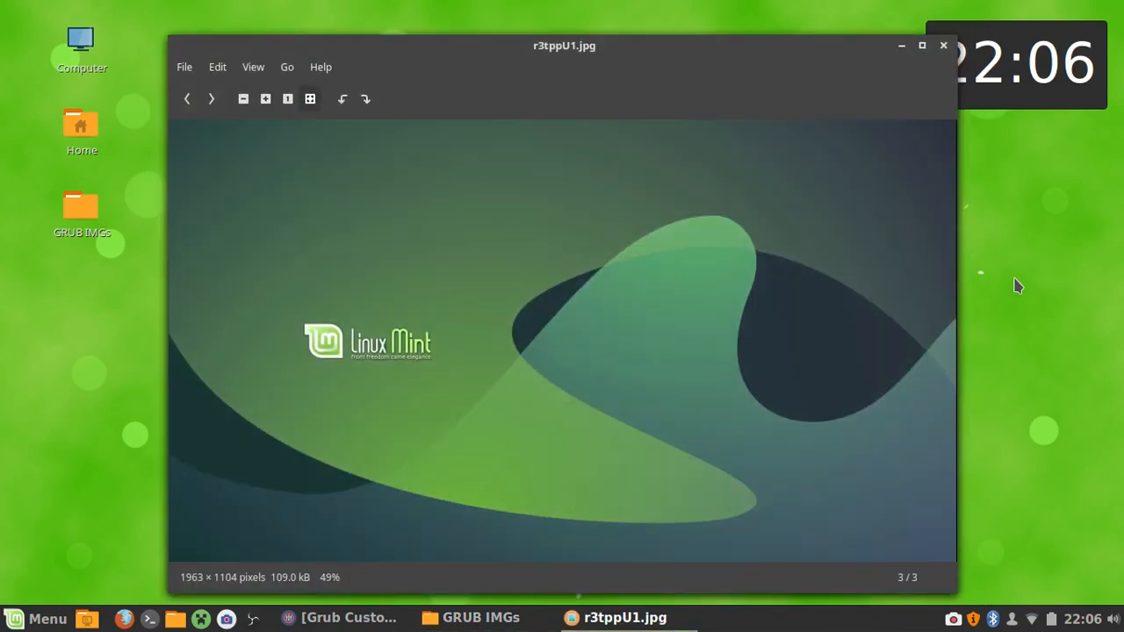
pyautogui.click(944, 46)
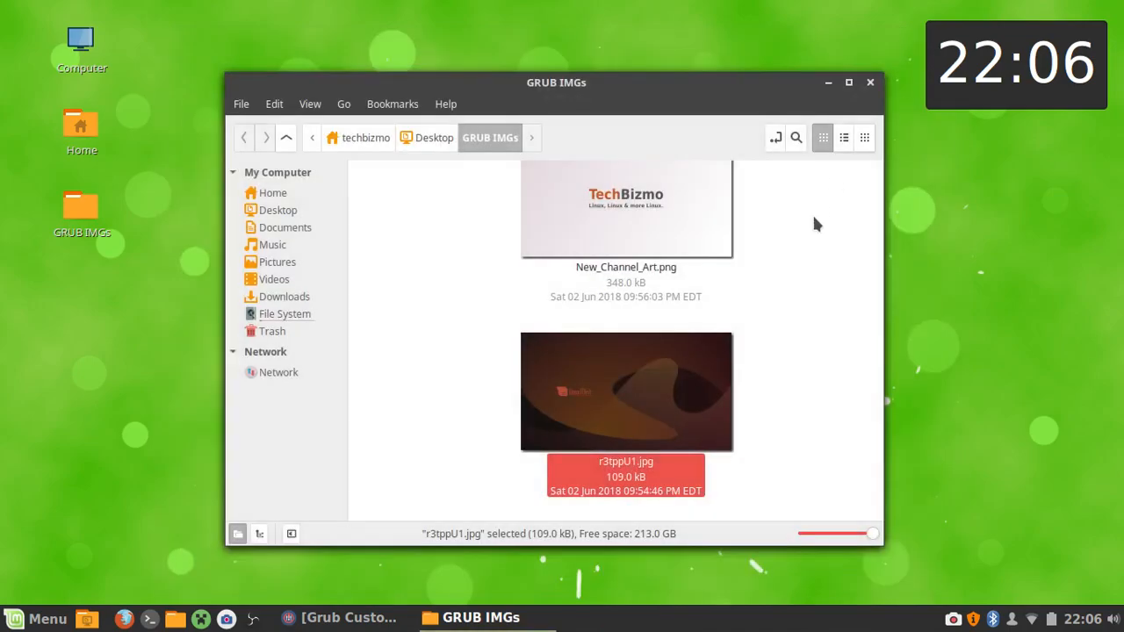
pyautogui.doubleClick(723, 421)
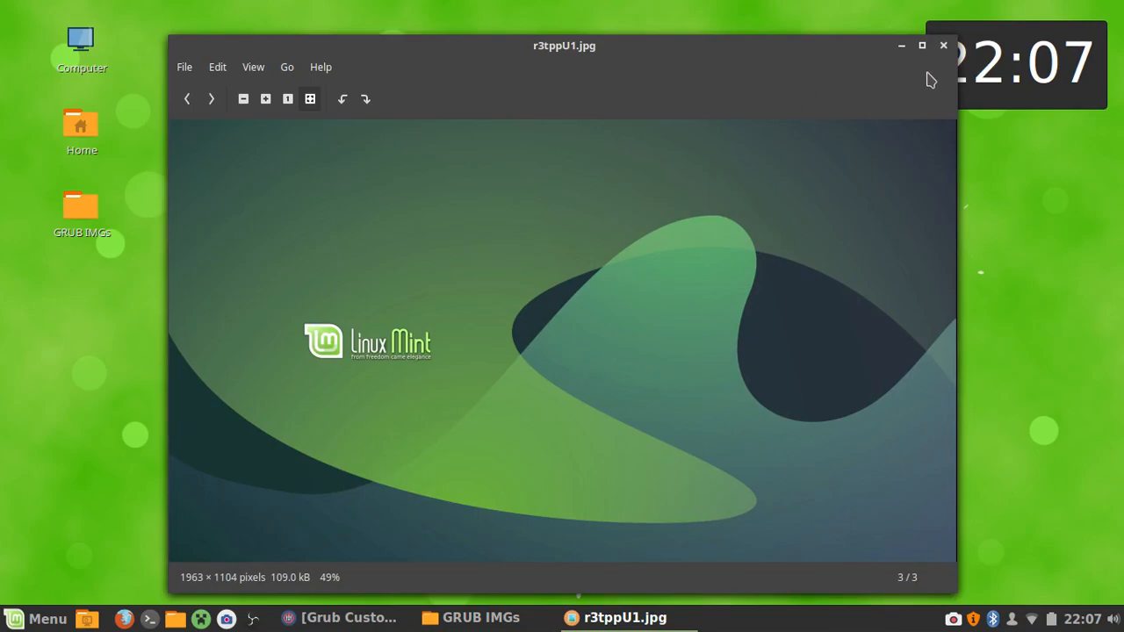
pyautogui.click(944, 44)
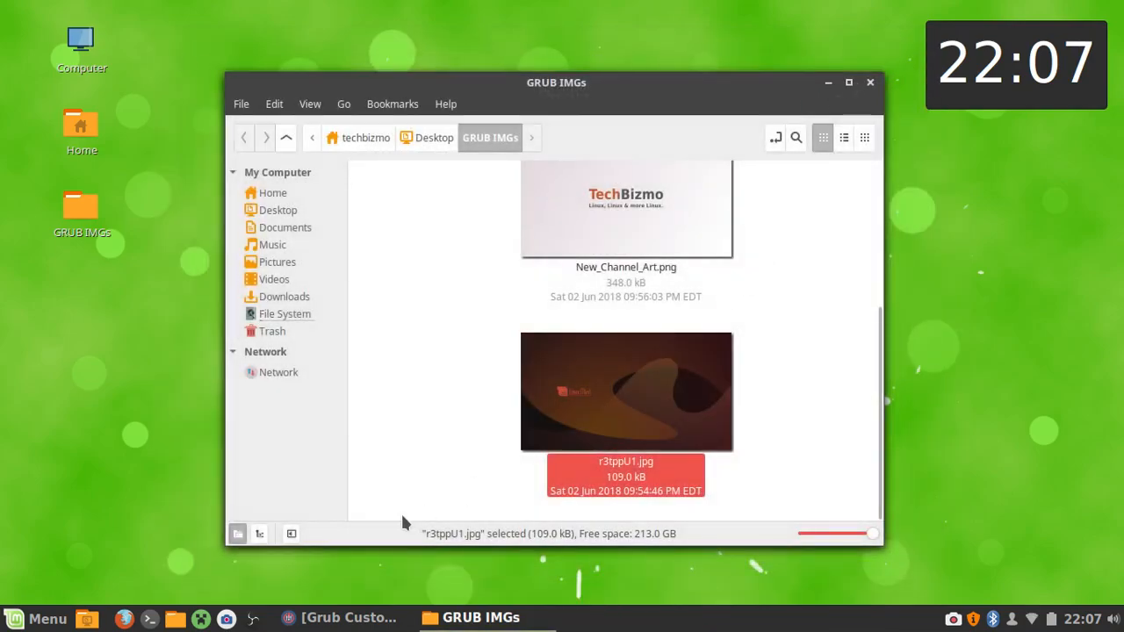
pyautogui.scroll(5, 641, 349)
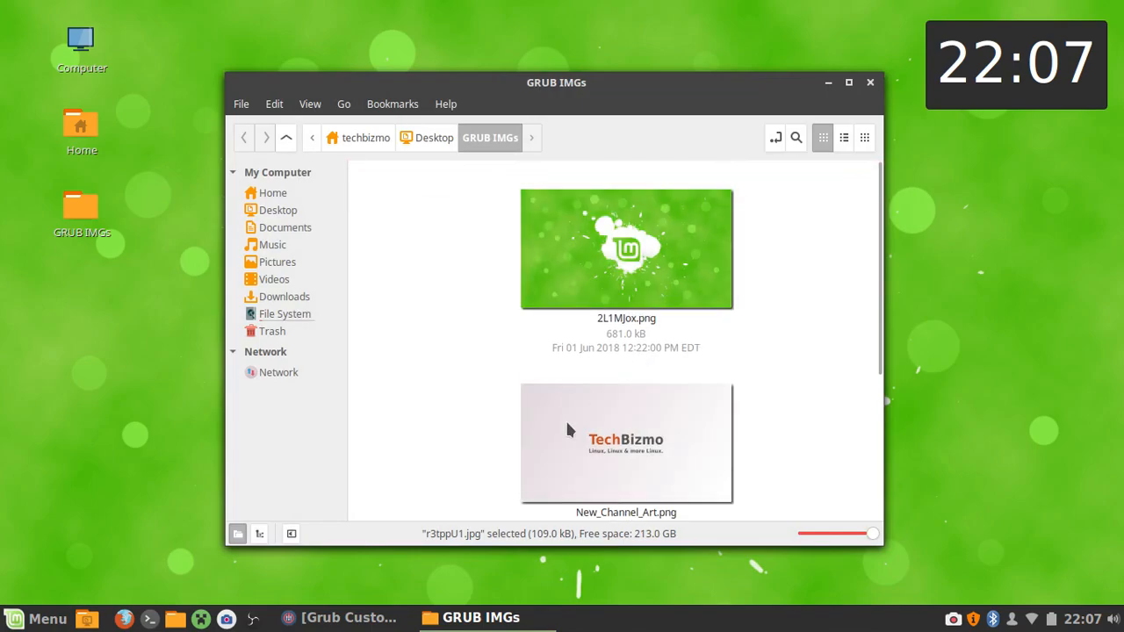
# Return to Grub Customizer, set 2L1MJox.png from the GRUB IMGs folder as the background image, and maximize the window
pyautogui.click(340, 619)
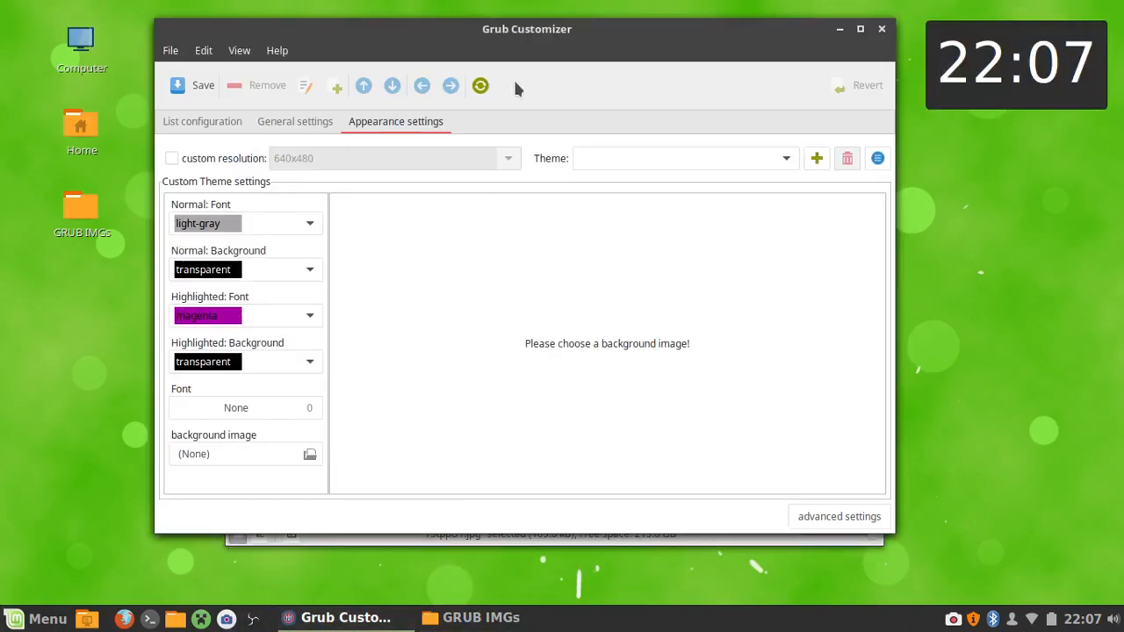
pyautogui.click(220, 454)
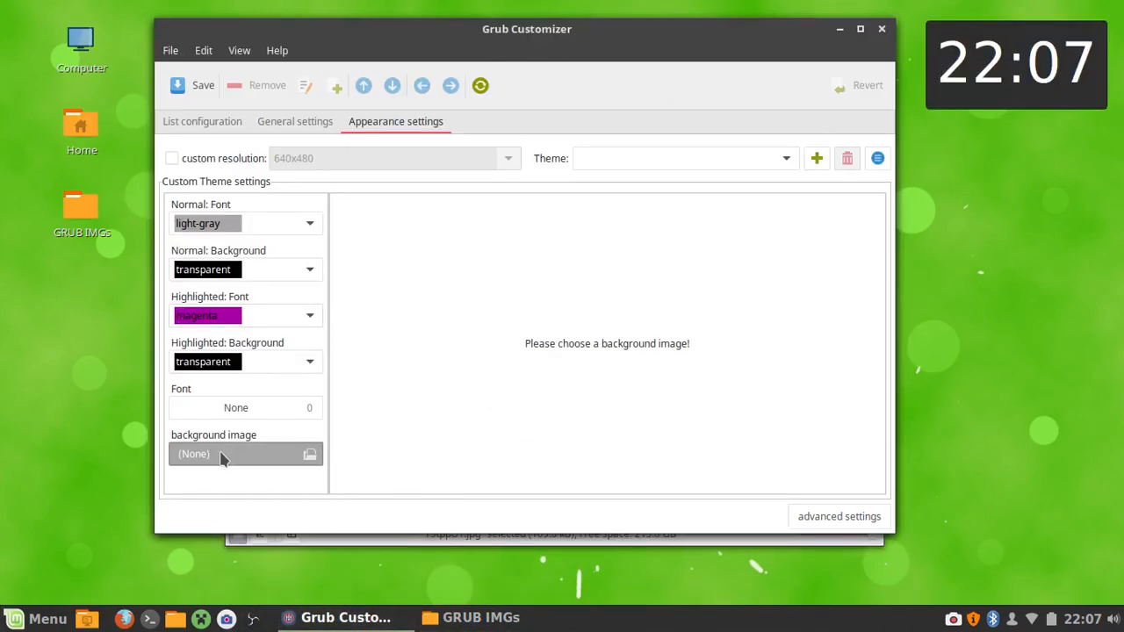
pyautogui.click(325, 193)
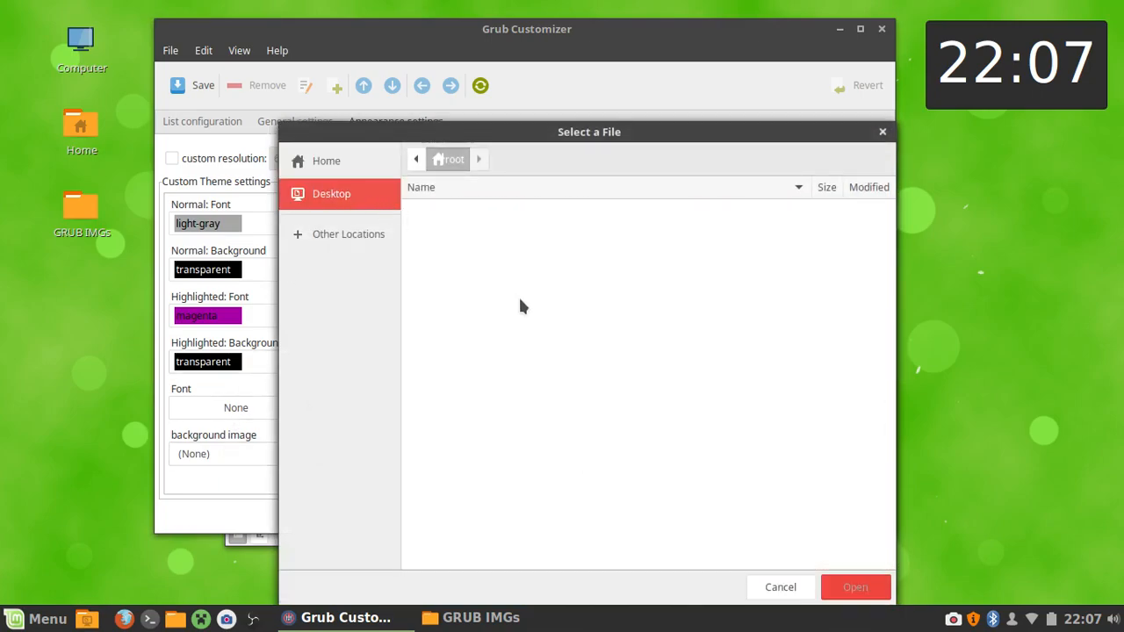
pyautogui.click(334, 162)
pyautogui.moveTo(80, 215); pyautogui.dragTo(595, 303)
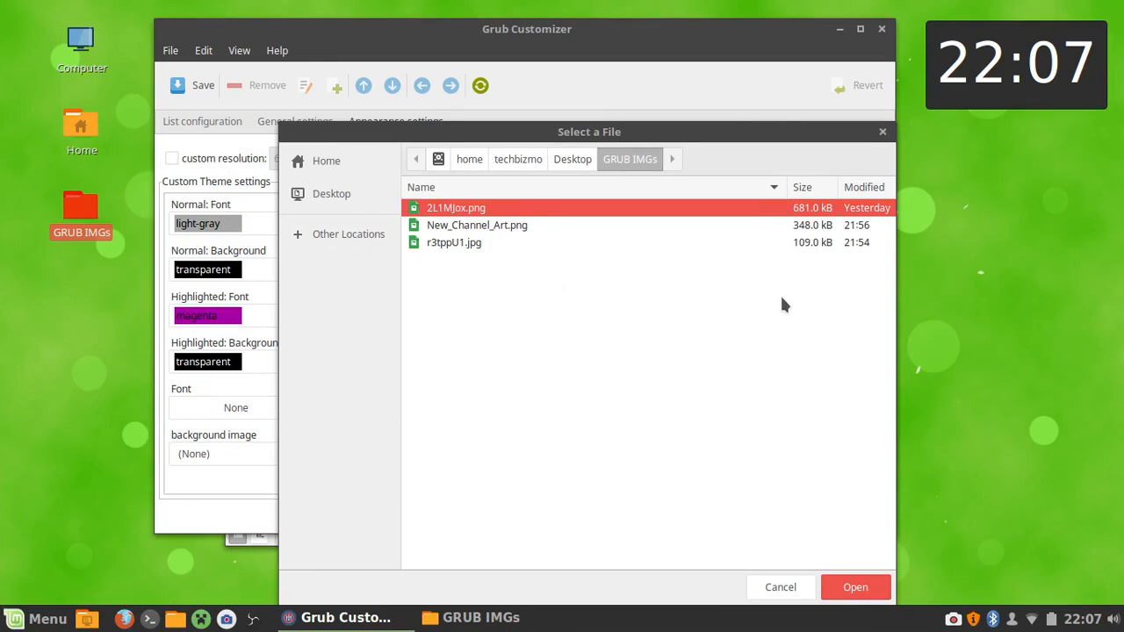
pyautogui.doubleClick(426, 208)
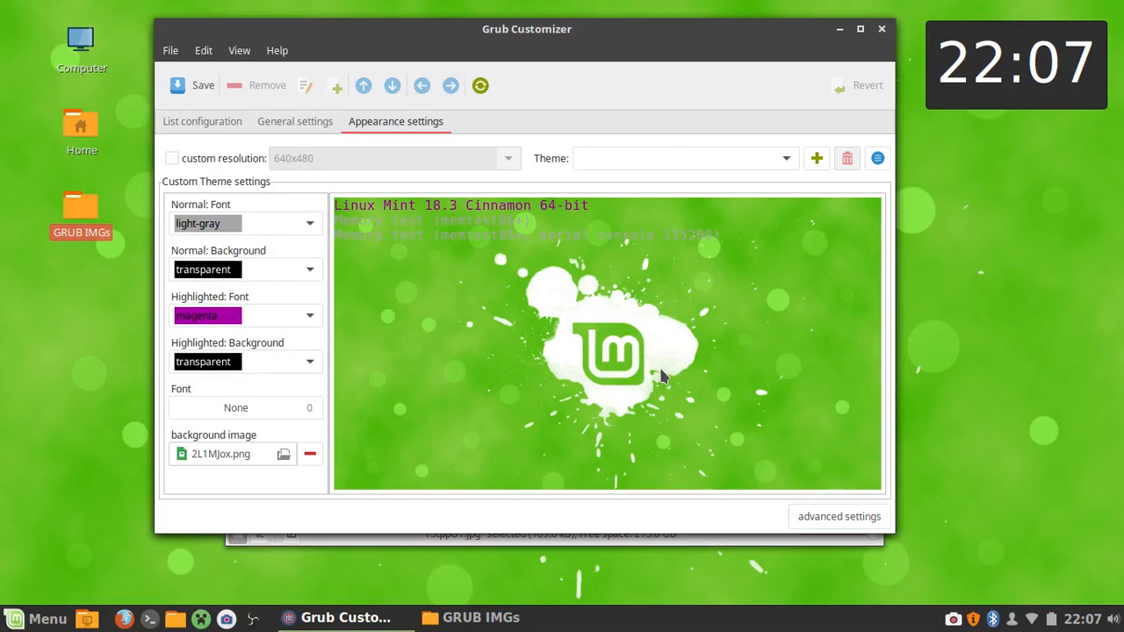
pyautogui.click(860, 29)
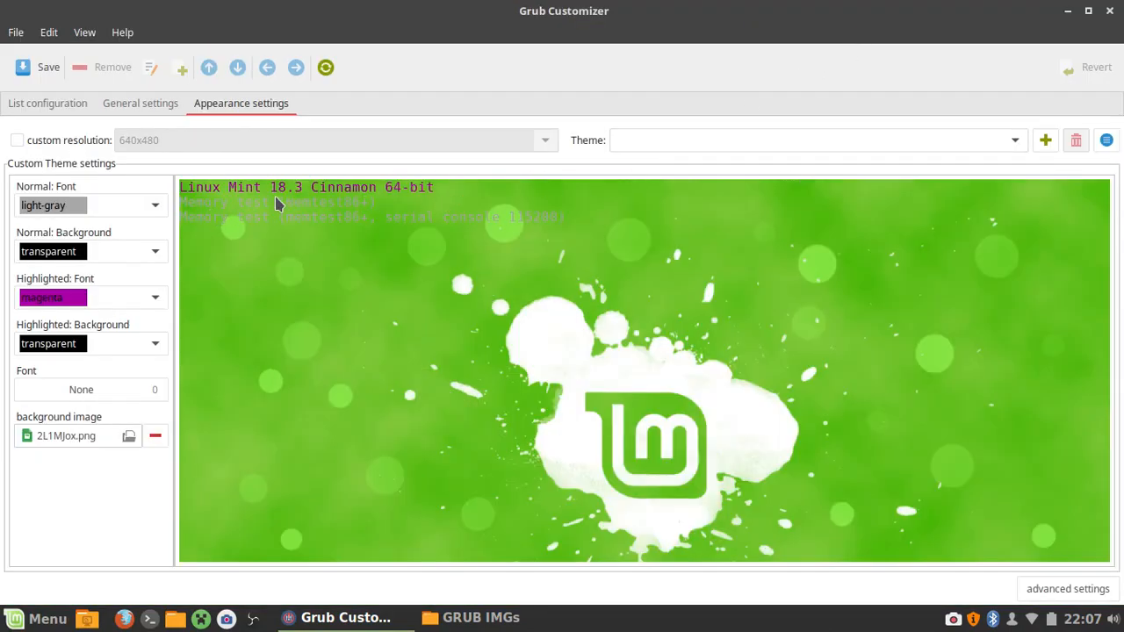
# Try red and green for the highlighted font in the custom theme, and settle on yellow
pyautogui.click(152, 305)
pyautogui.click(123, 355)
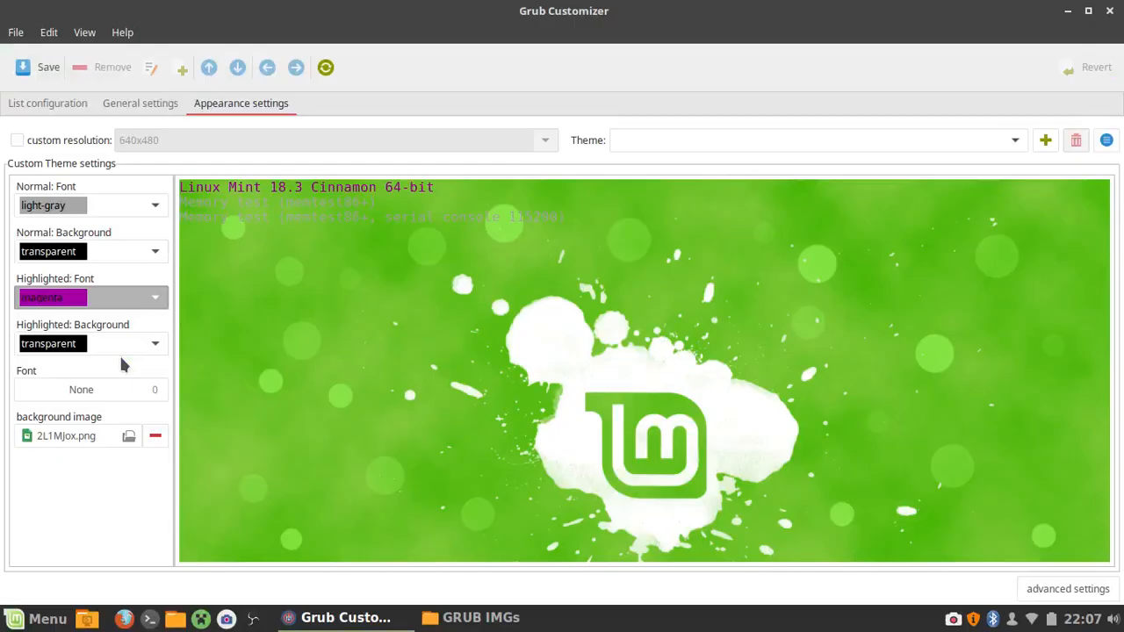
pyautogui.click(121, 293)
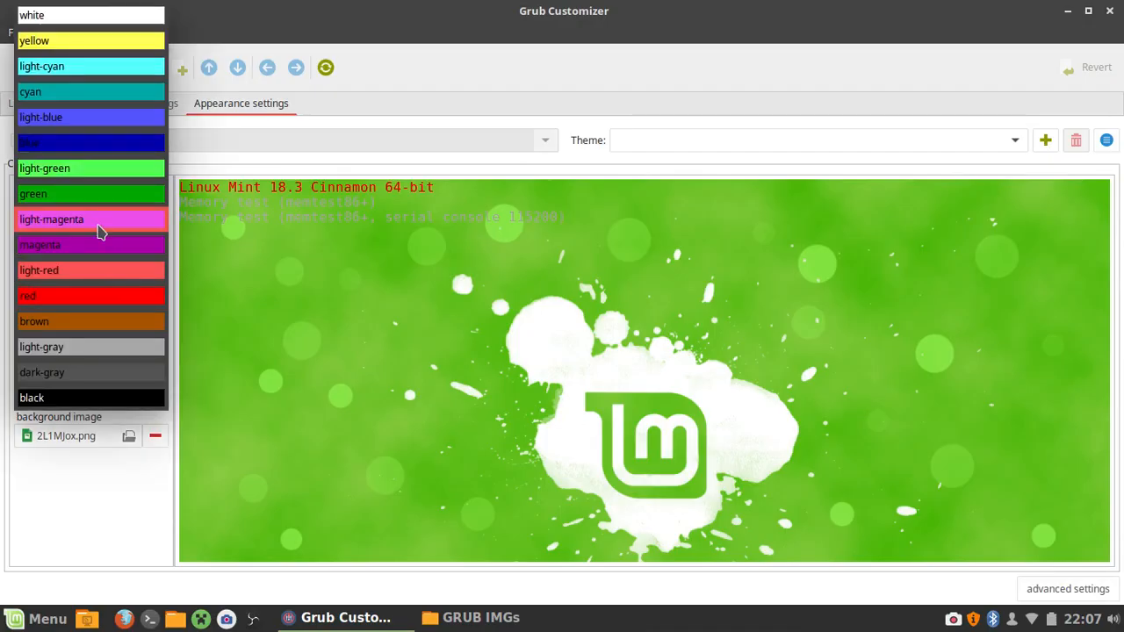
pyautogui.click(80, 205)
pyautogui.click(133, 297)
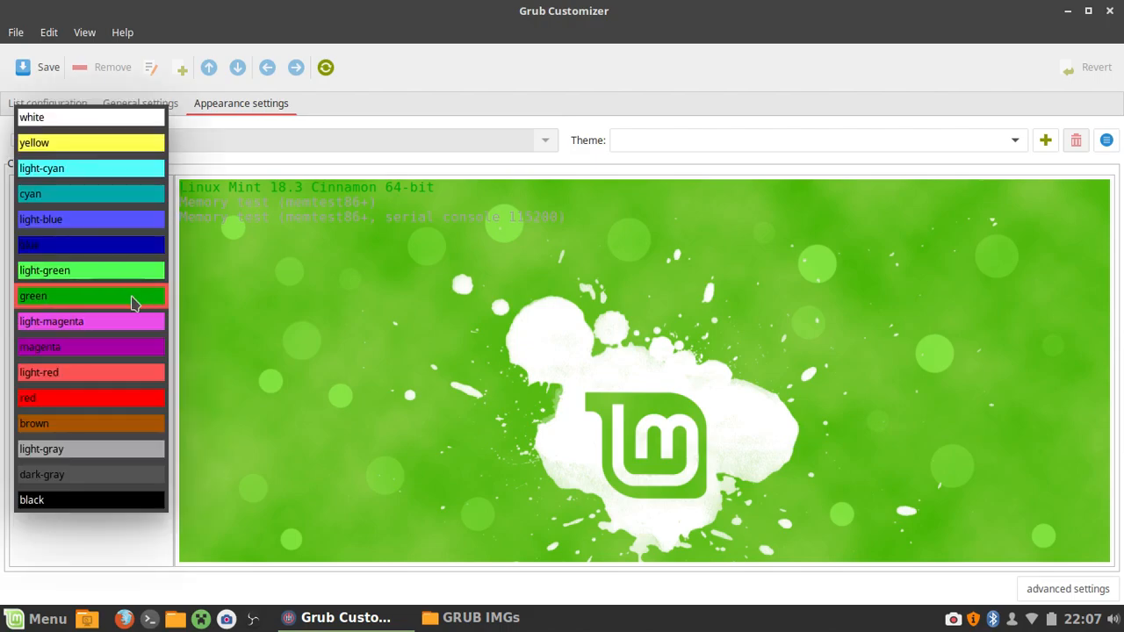
pyautogui.click(81, 146)
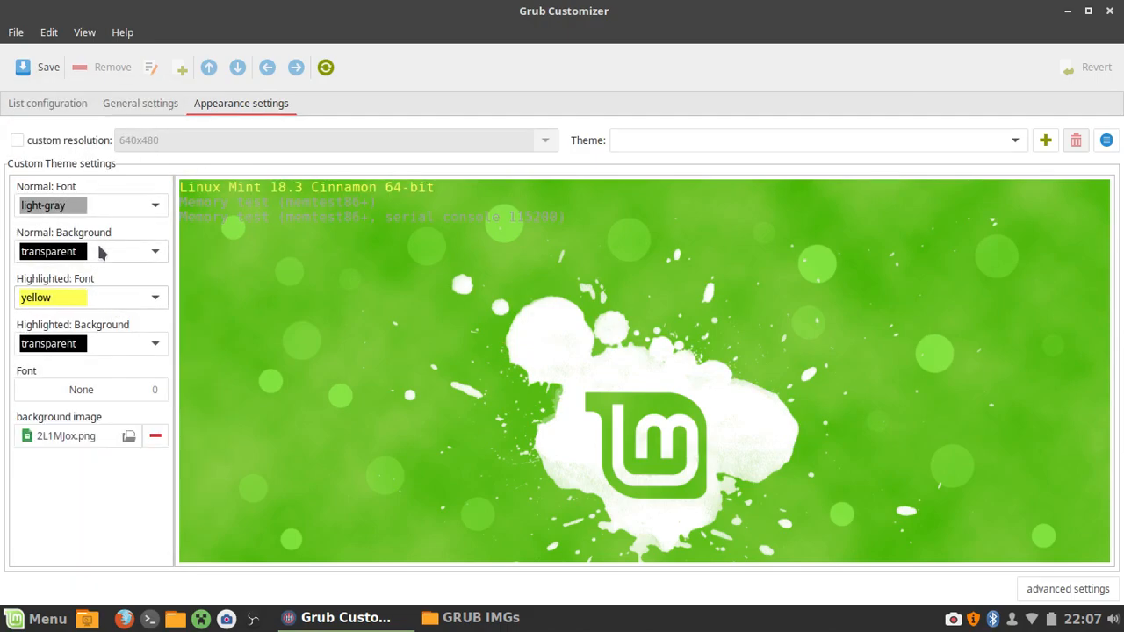
# Try light-cyan, cyan, light-blue and blue as the highlighted font colour, and return it to yellow
pyautogui.click(152, 297)
pyautogui.click(123, 325)
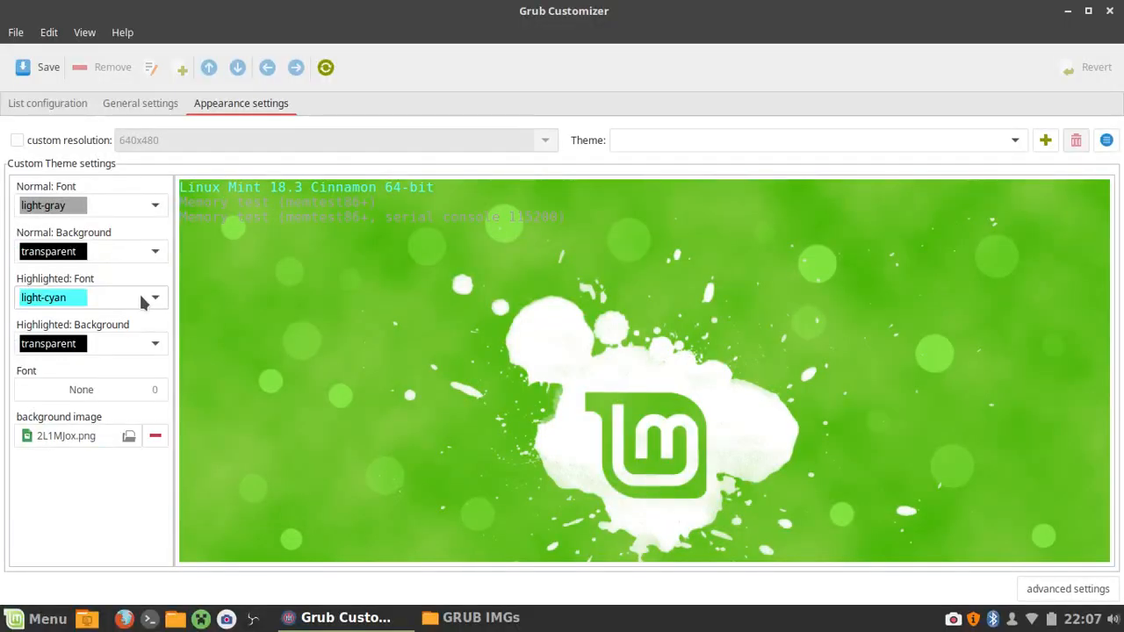
pyautogui.click(145, 299)
pyautogui.click(113, 327)
pyautogui.click(138, 303)
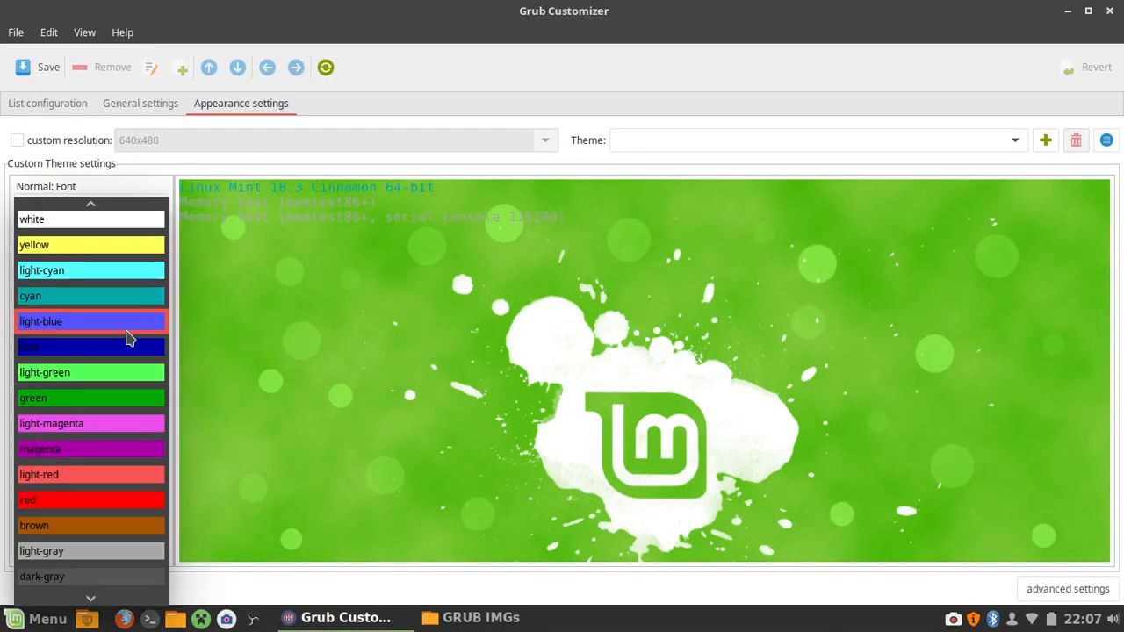
pyautogui.click(129, 329)
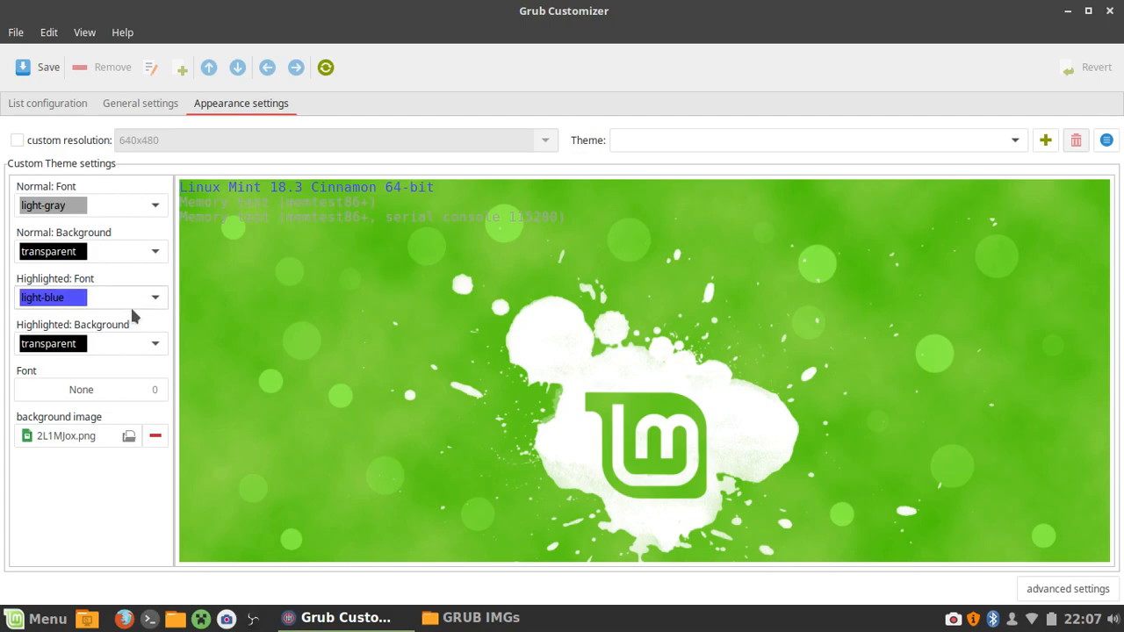
pyautogui.click(157, 301)
pyautogui.click(146, 321)
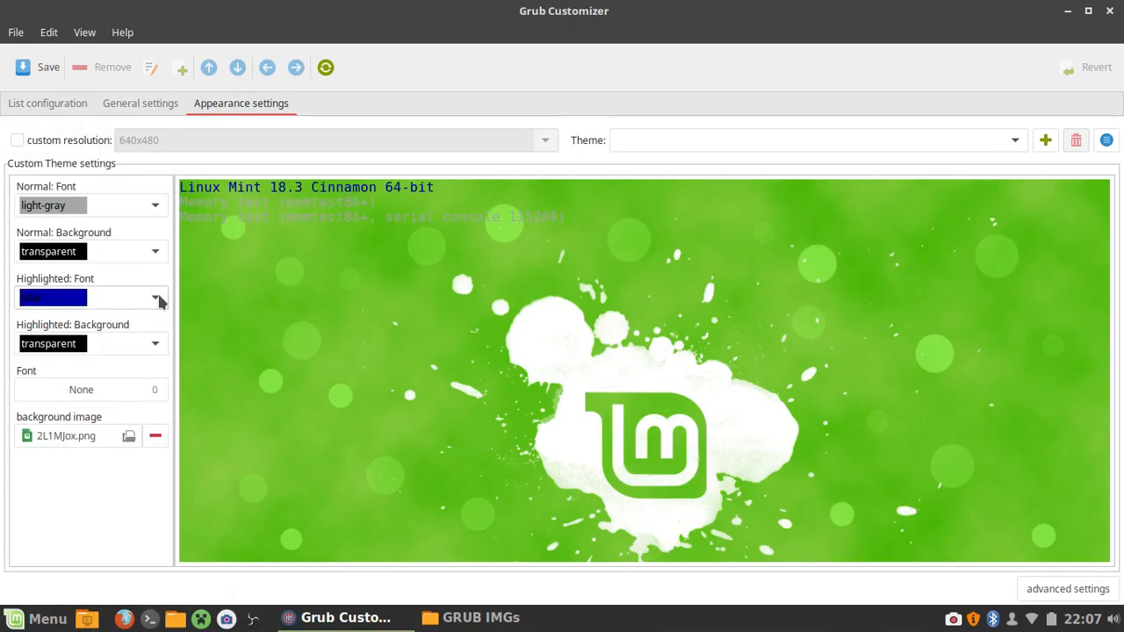
pyautogui.click(158, 299)
pyautogui.click(125, 195)
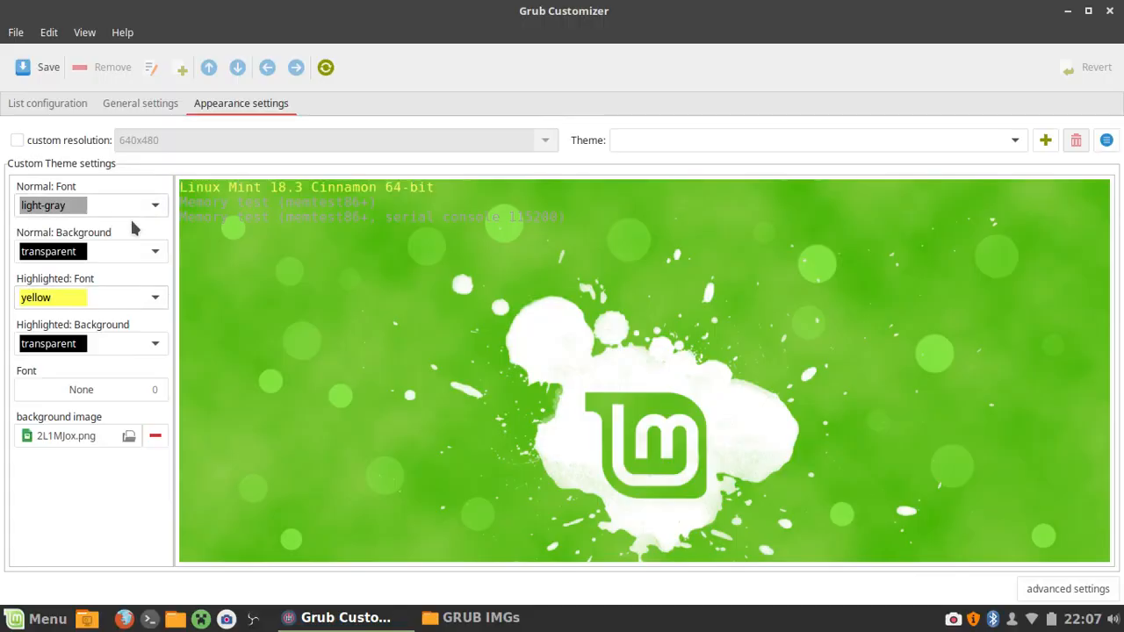
# Try green as the normal font colour, and settle on white
pyautogui.click(153, 206)
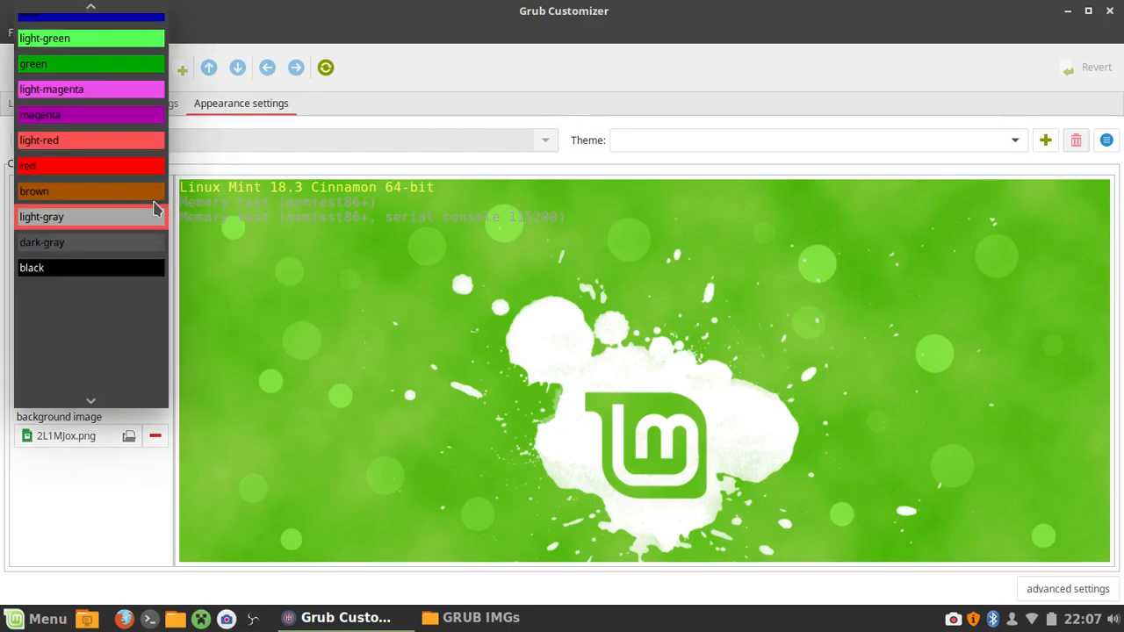
pyautogui.click(124, 267)
pyautogui.click(146, 216)
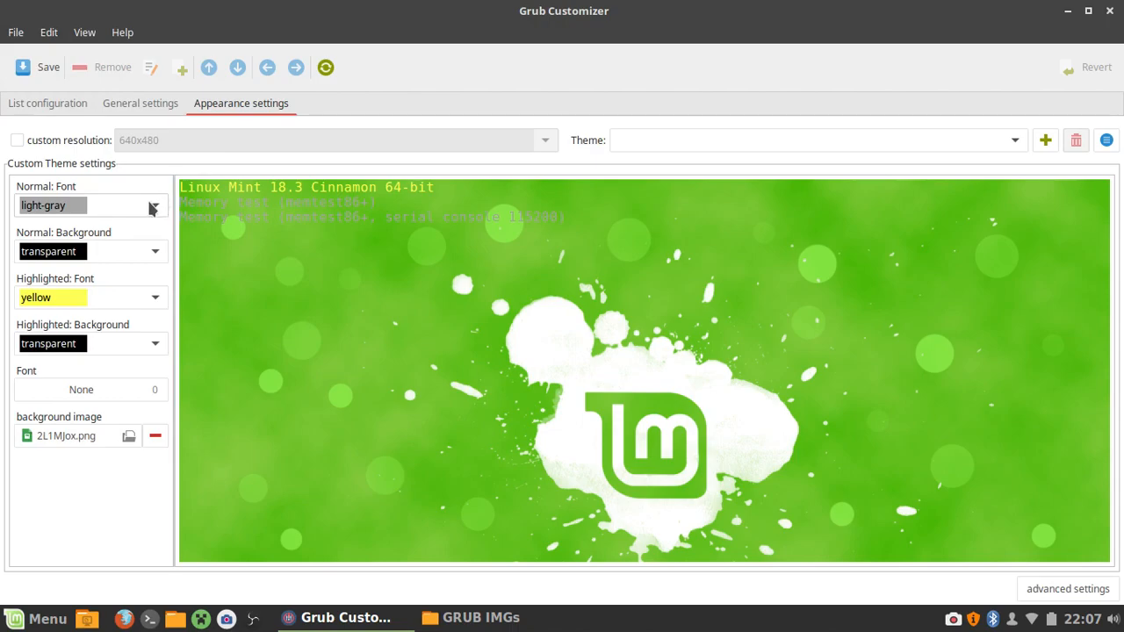
pyautogui.click(152, 207)
pyautogui.click(126, 48)
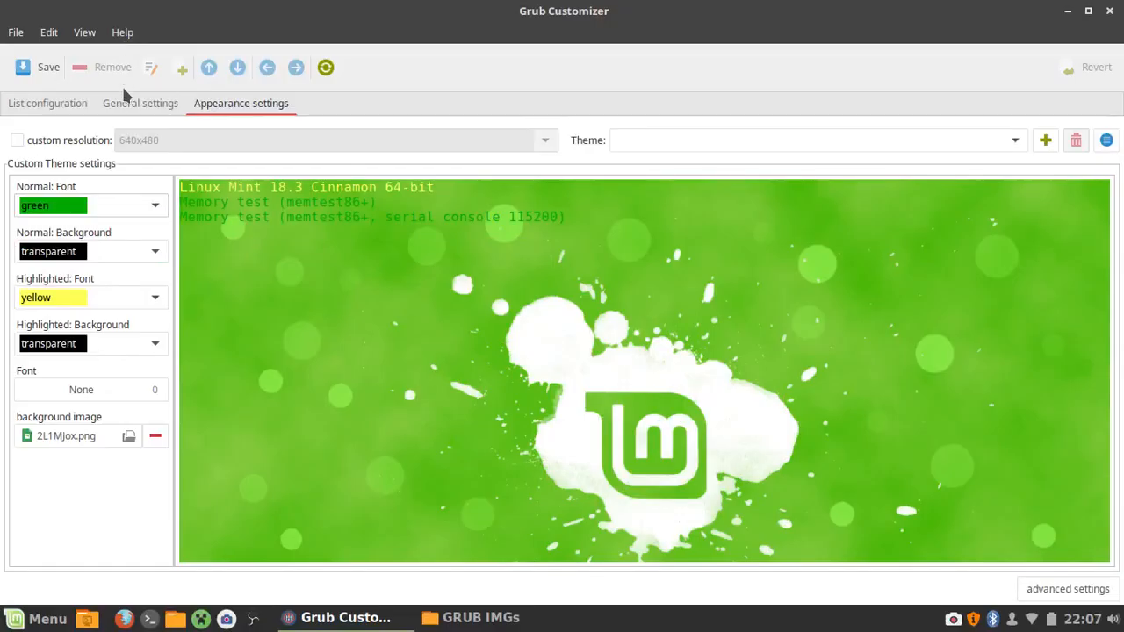
pyautogui.click(151, 207)
pyautogui.click(114, 32)
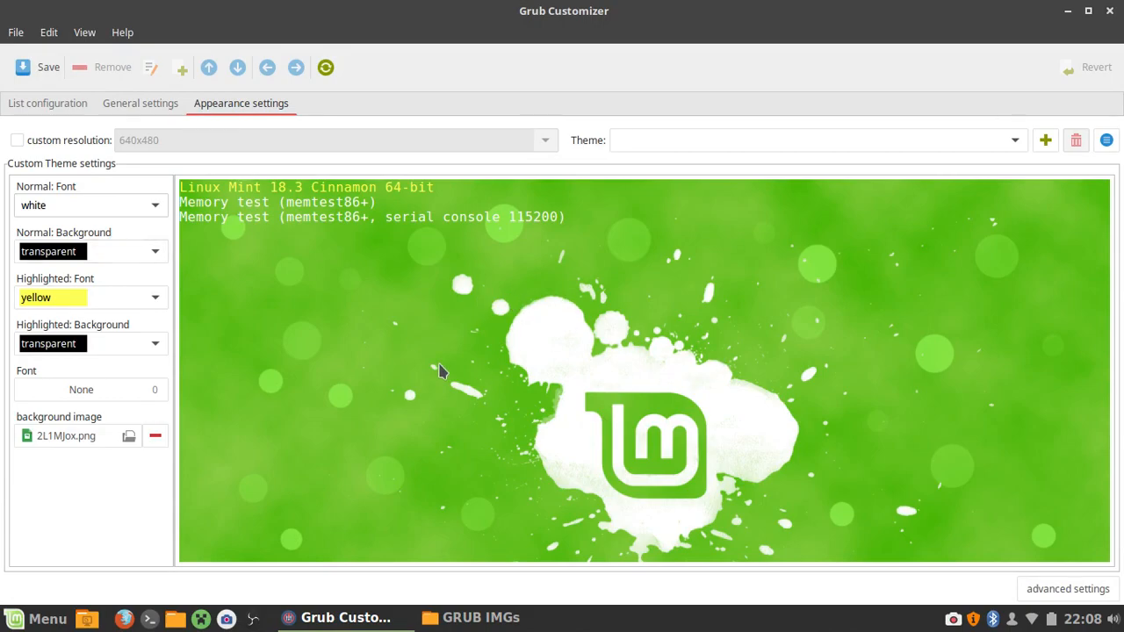
# Set the highlighted background colour of the custom theme to brown
pyautogui.click(137, 352)
pyautogui.click(138, 353)
pyautogui.click(140, 353)
pyautogui.click(114, 323)
pyautogui.click(132, 339)
pyautogui.click(97, 369)
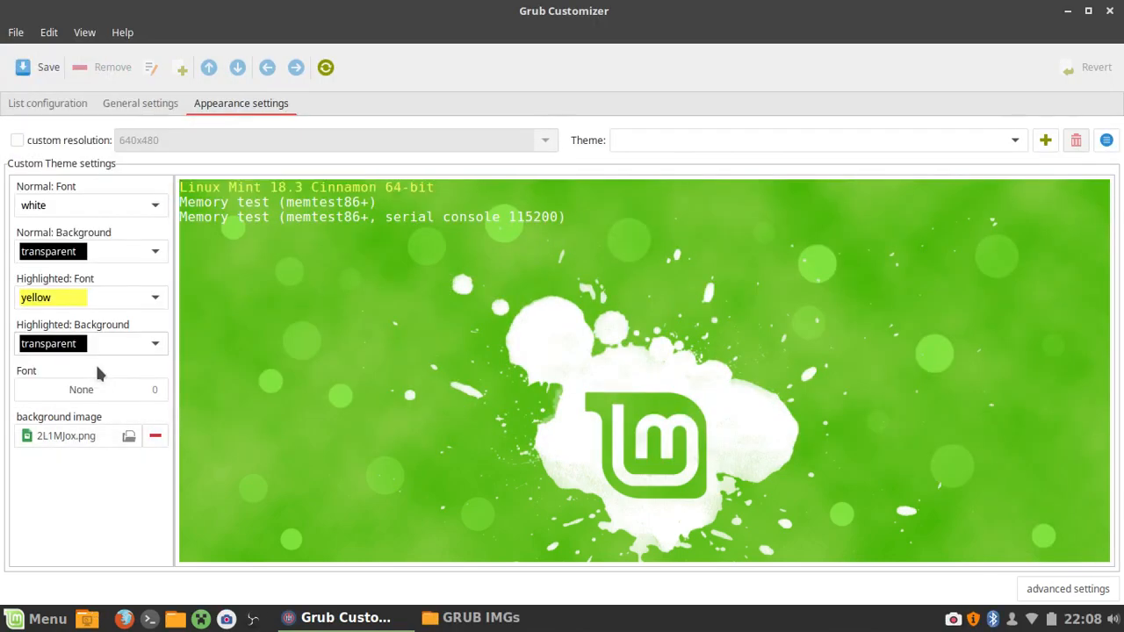
pyautogui.click(111, 338)
pyautogui.click(79, 263)
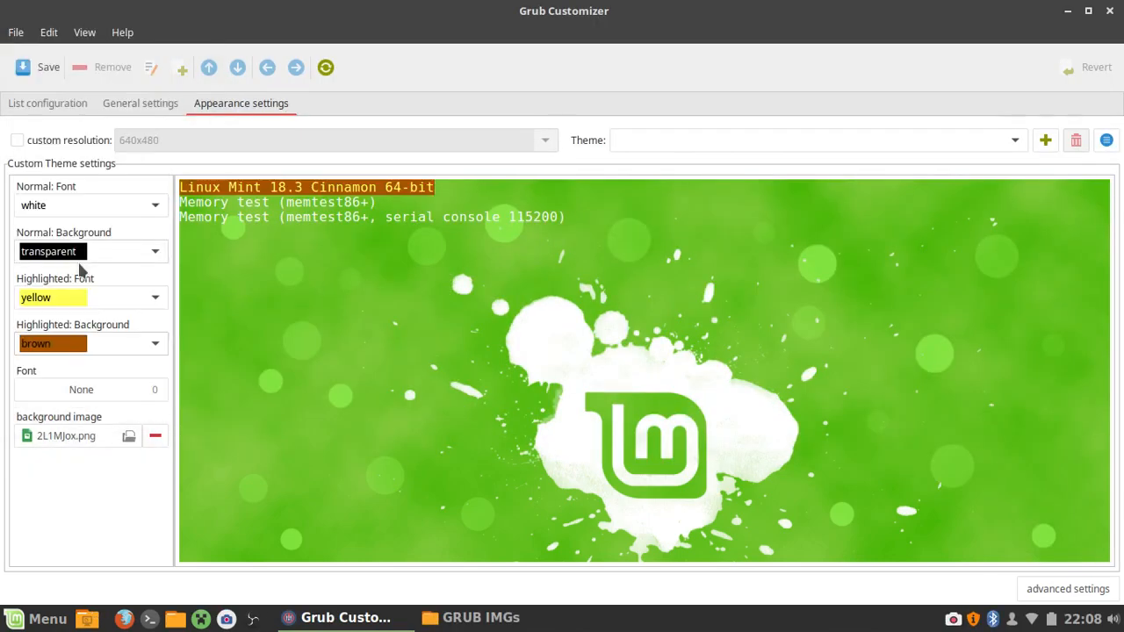
# Try light-cyan and light-blue as the highlighted background colour of the custom theme, and settle on blue
pyautogui.click(125, 348)
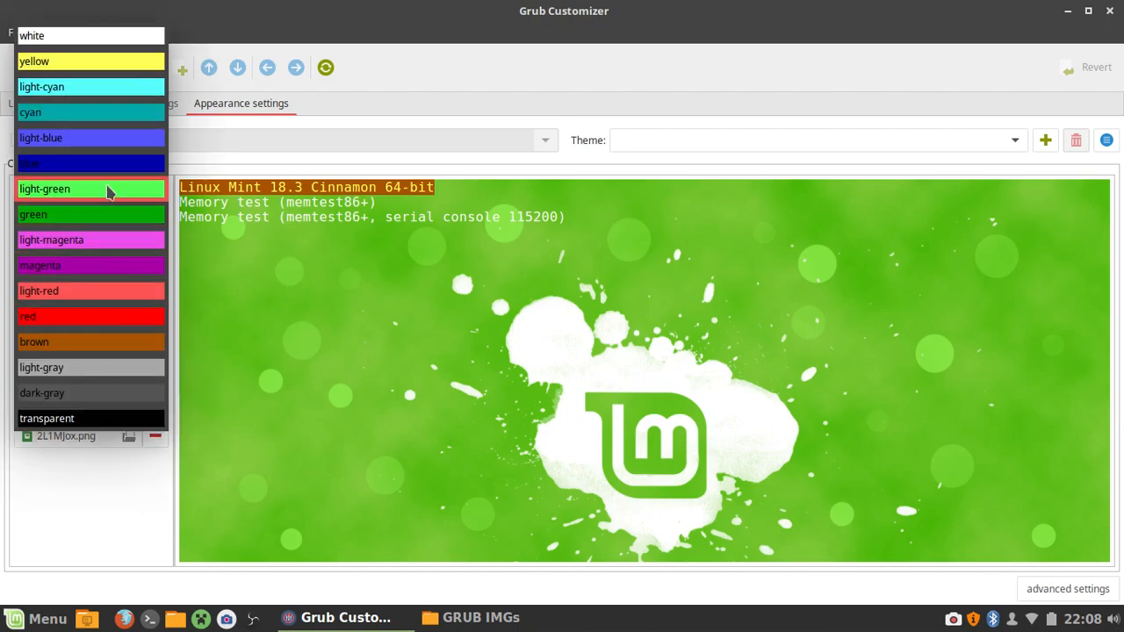
pyautogui.click(96, 172)
pyautogui.click(114, 346)
pyautogui.click(112, 280)
pyautogui.click(143, 343)
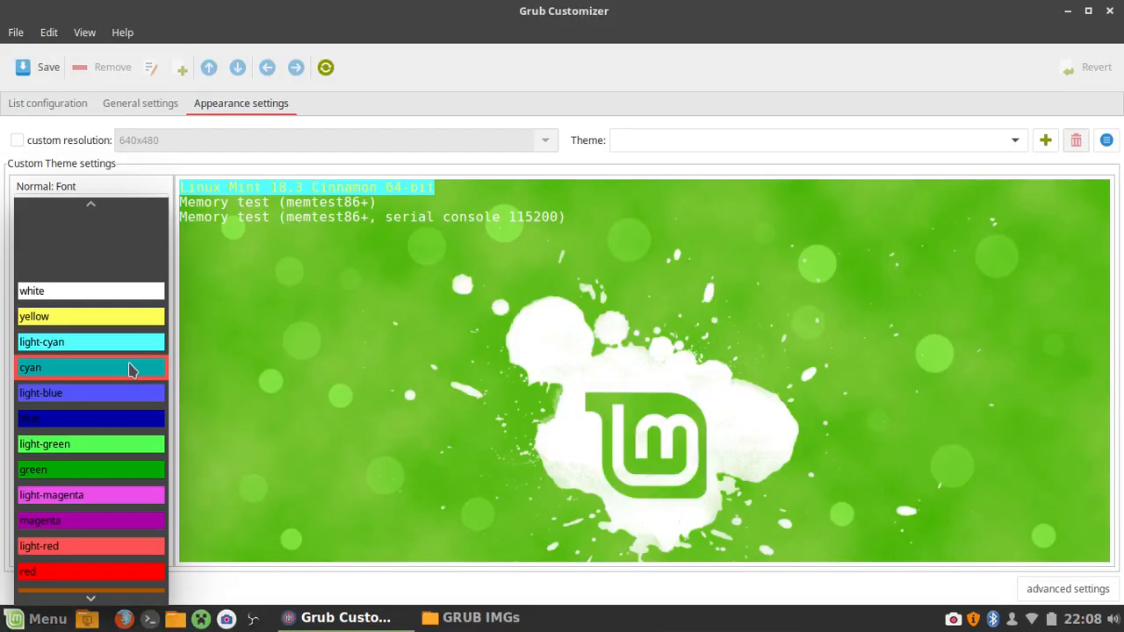
pyautogui.click(88, 392)
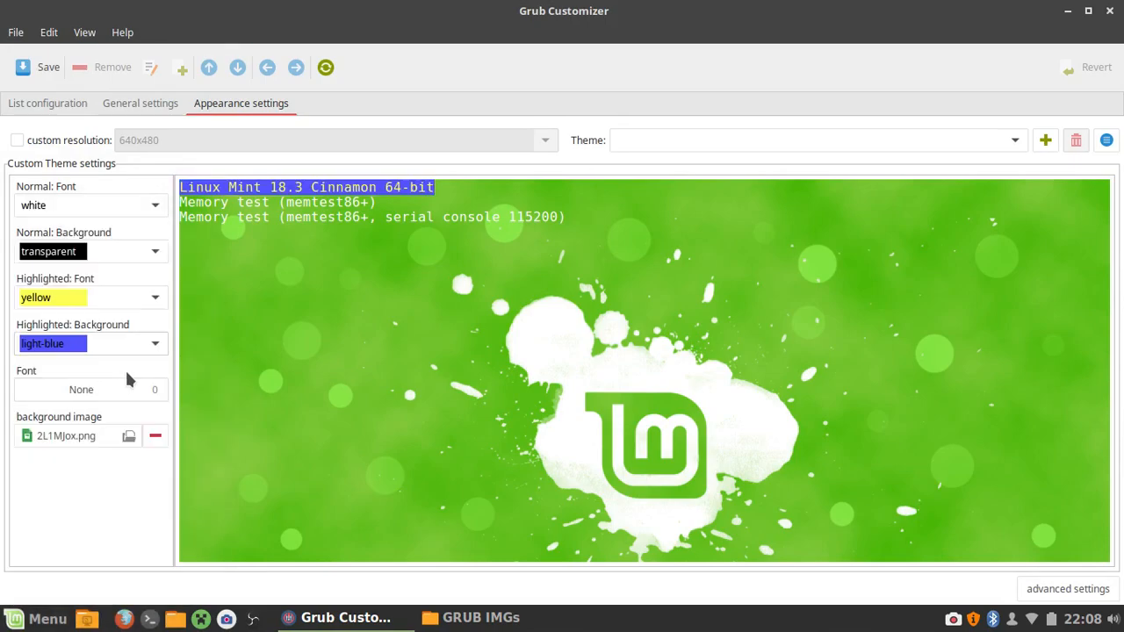
pyautogui.click(101, 343)
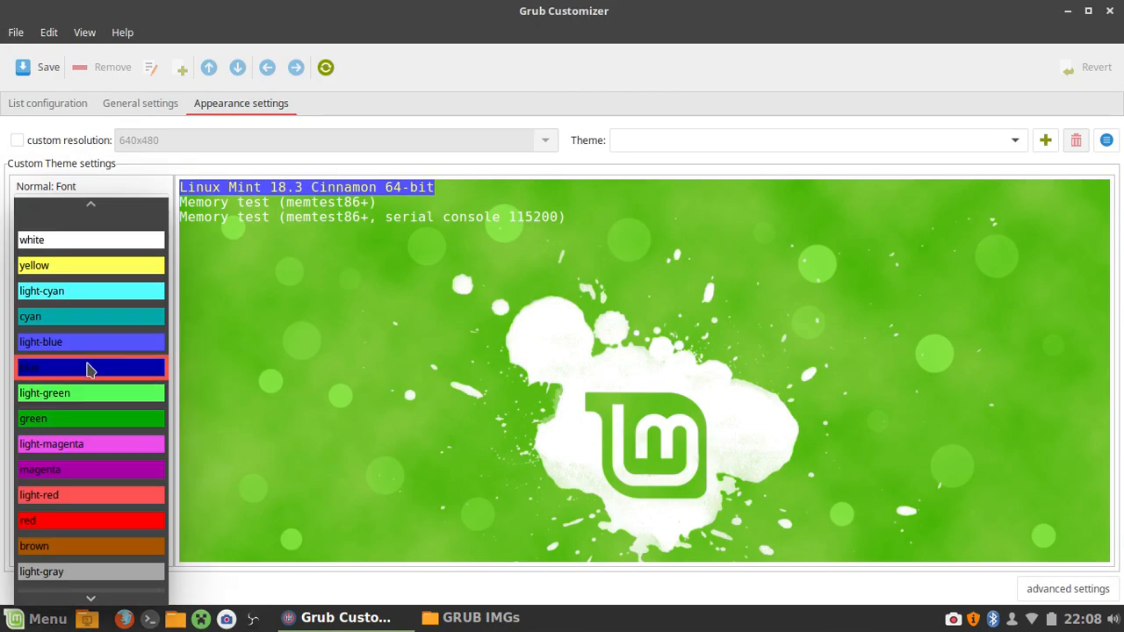
pyautogui.click(86, 360)
# Examine the DejaVu Sans, Sans Mono and Serif variants available as the custom theme's font
pyautogui.click(124, 395)
pyautogui.click(568, 309)
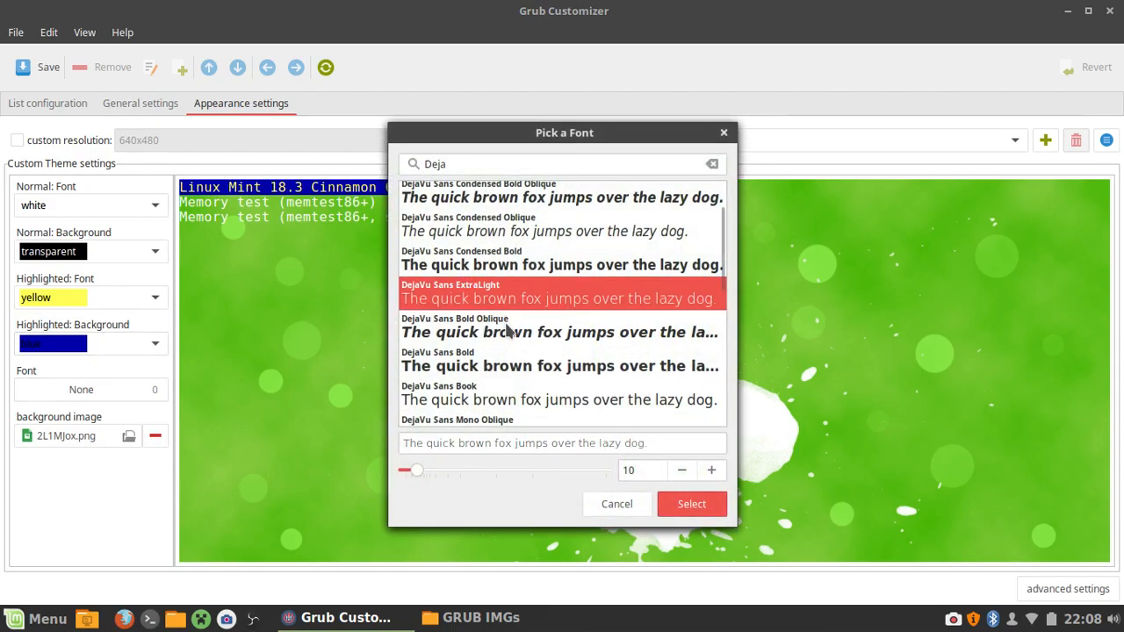
pyautogui.scroll(2, 552, 242)
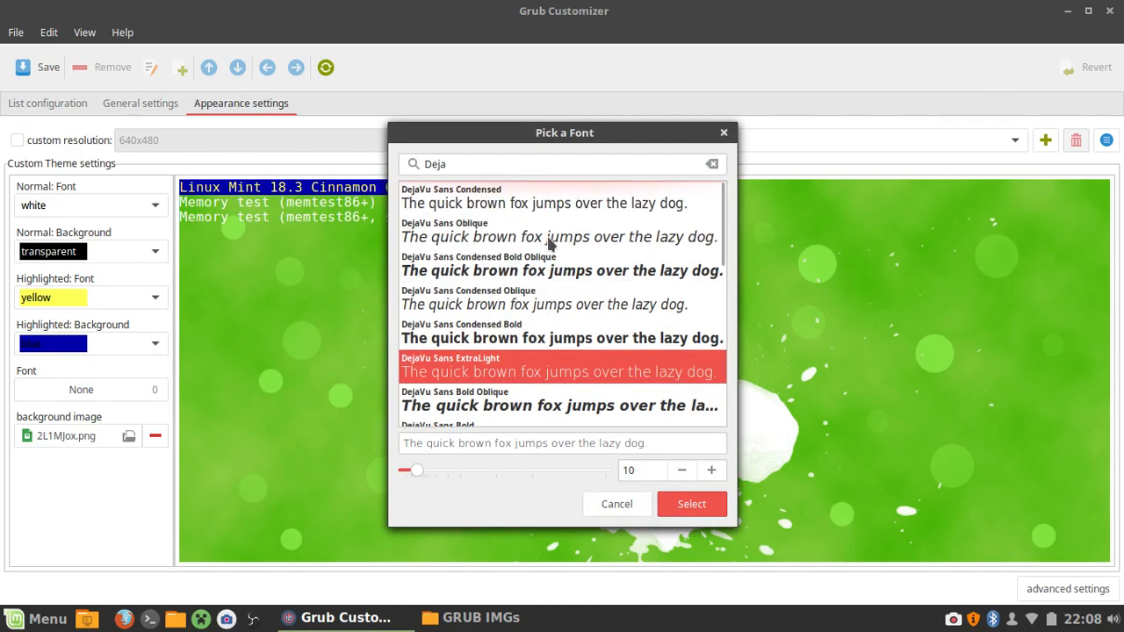
pyautogui.scroll(-2, 456, 332)
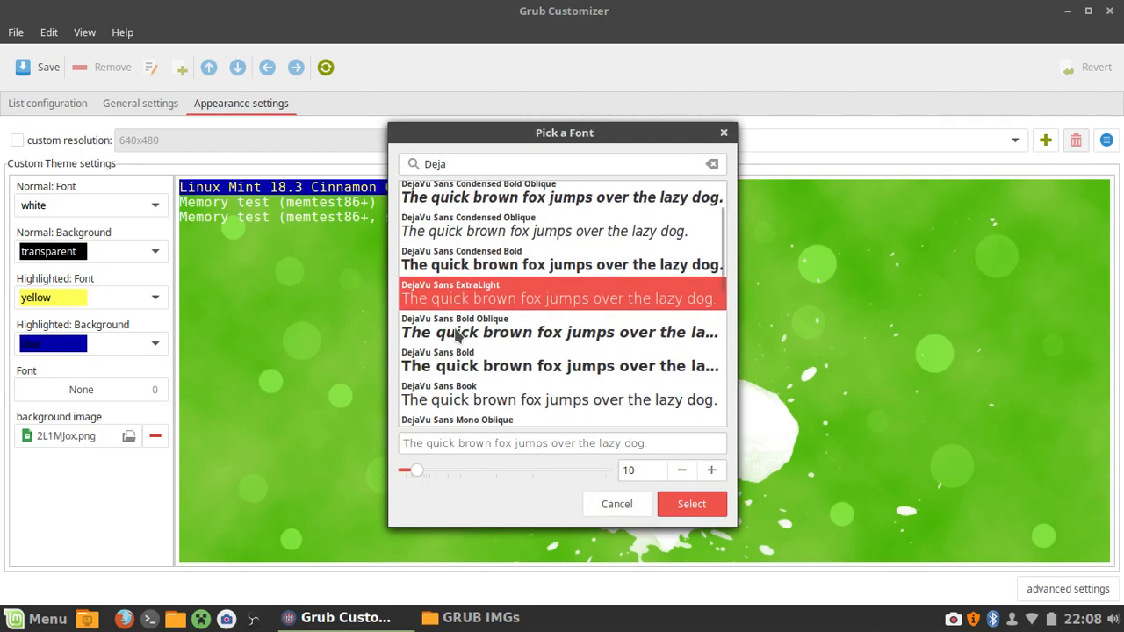
pyautogui.scroll(-4, 516, 347)
pyautogui.scroll(-1, 517, 348)
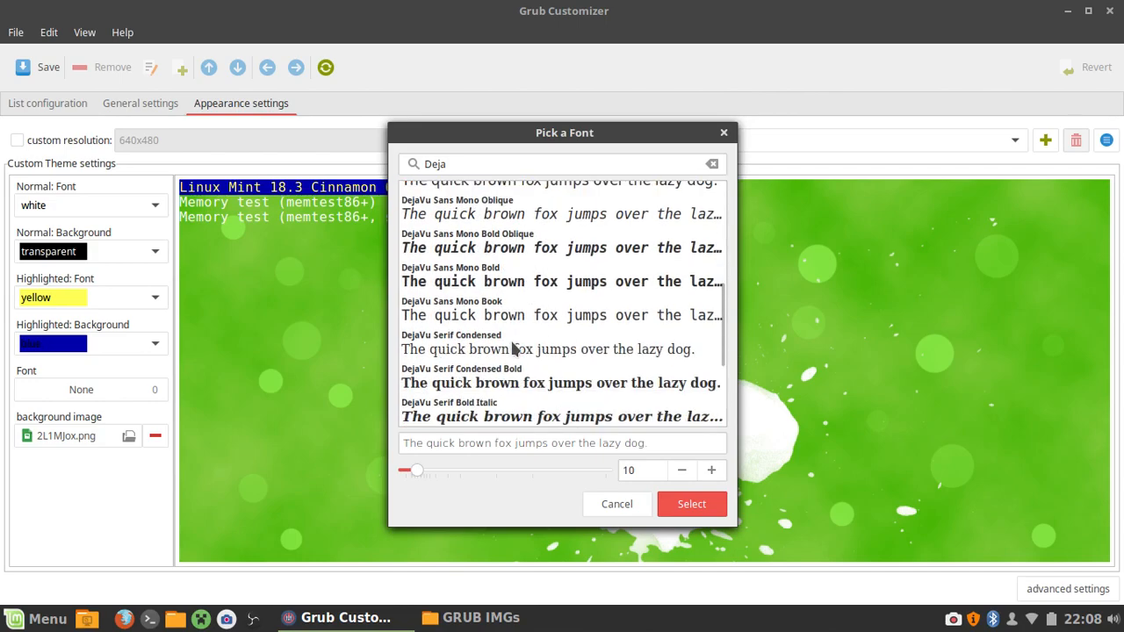
pyautogui.scroll(-3, 516, 351)
pyautogui.scroll(10, 517, 396)
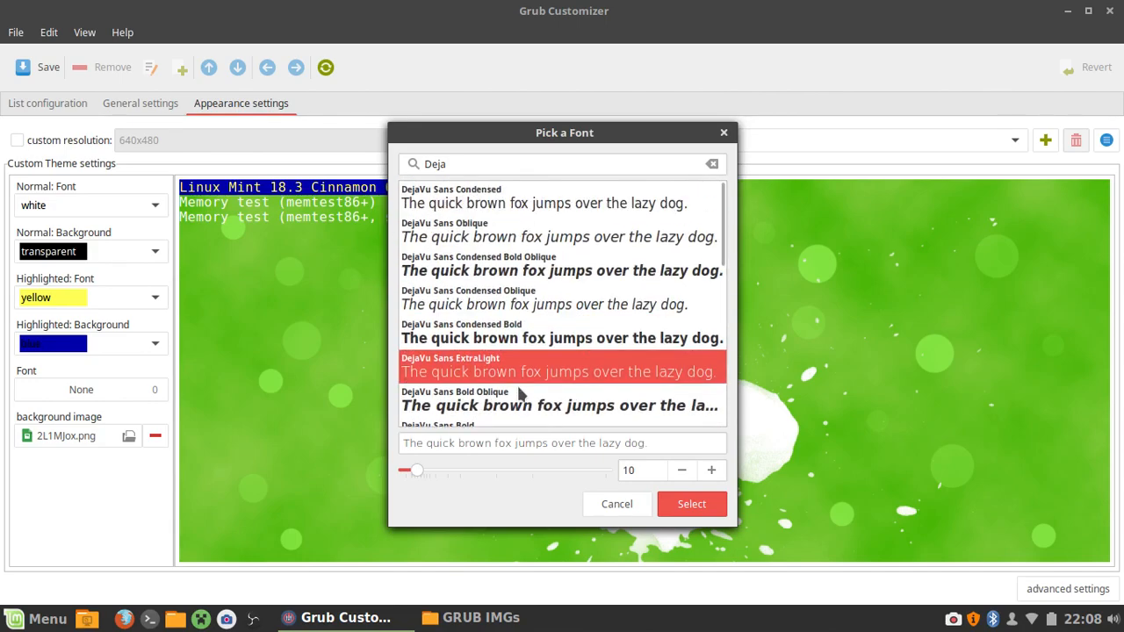
pyautogui.scroll(-1, 519, 246)
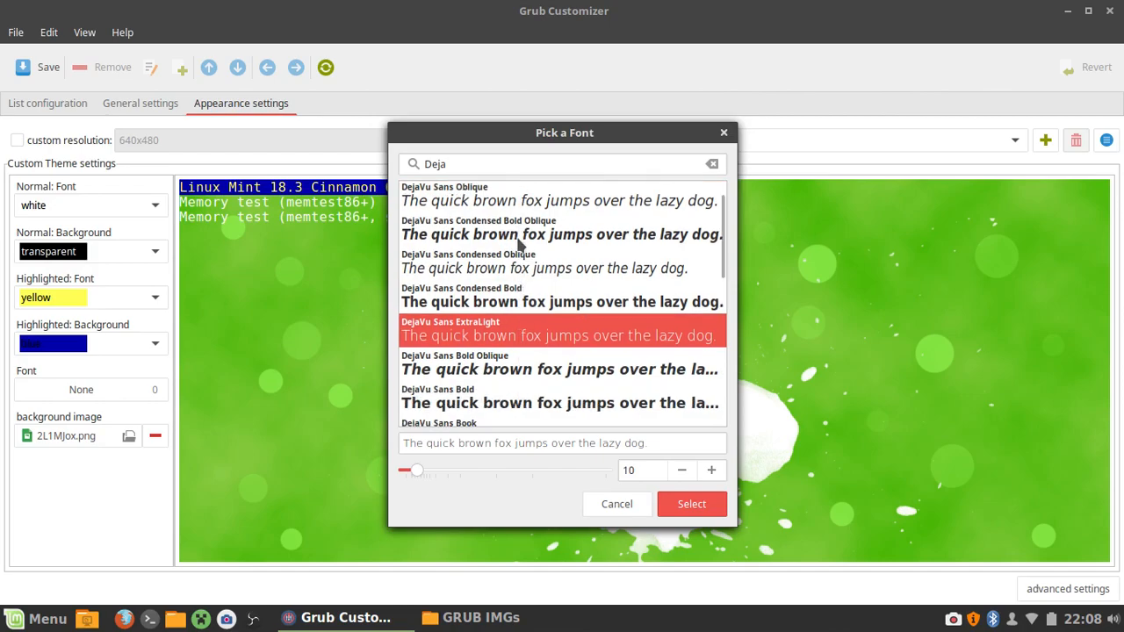
pyautogui.scroll(-1, 519, 251)
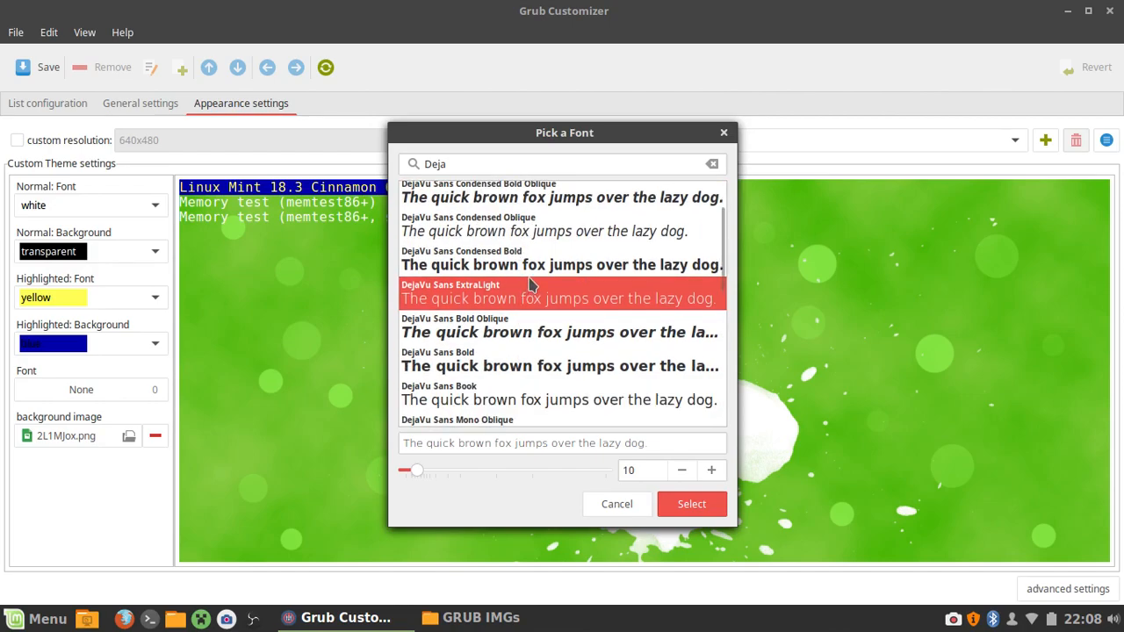
pyautogui.scroll(-3, 536, 325)
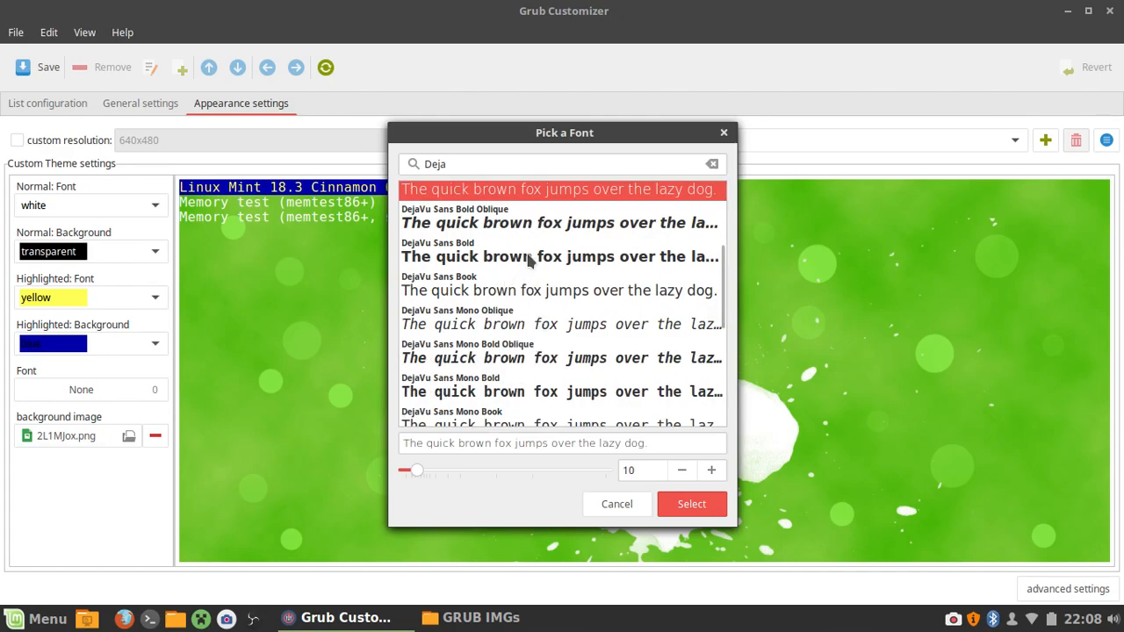
pyautogui.scroll(-1, 525, 264)
pyautogui.scroll(-4, 576, 378)
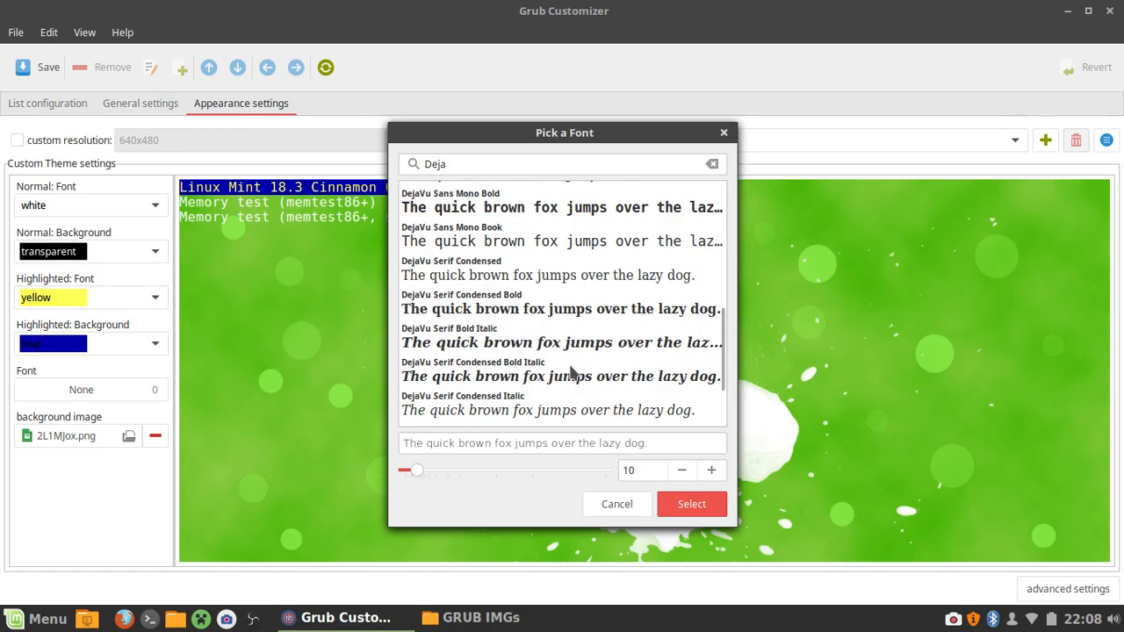
# Search the available theme fonts for "comi" instead of "Deja"
pyautogui.doubleClick(473, 164)
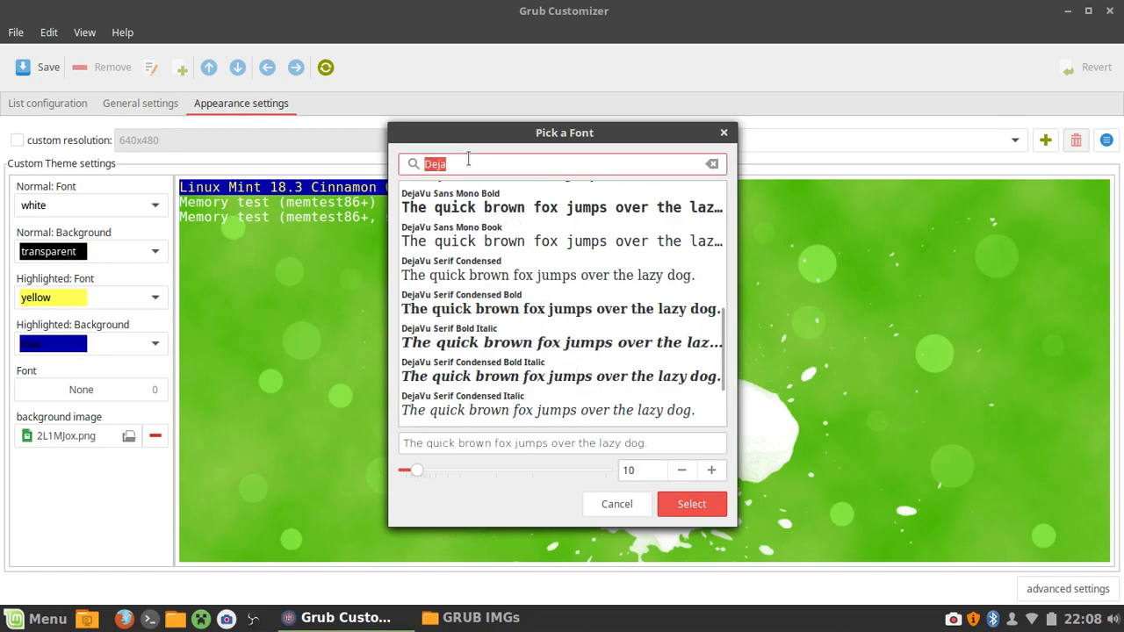
pyautogui.press('BackSpace')
pyautogui.write('comi')
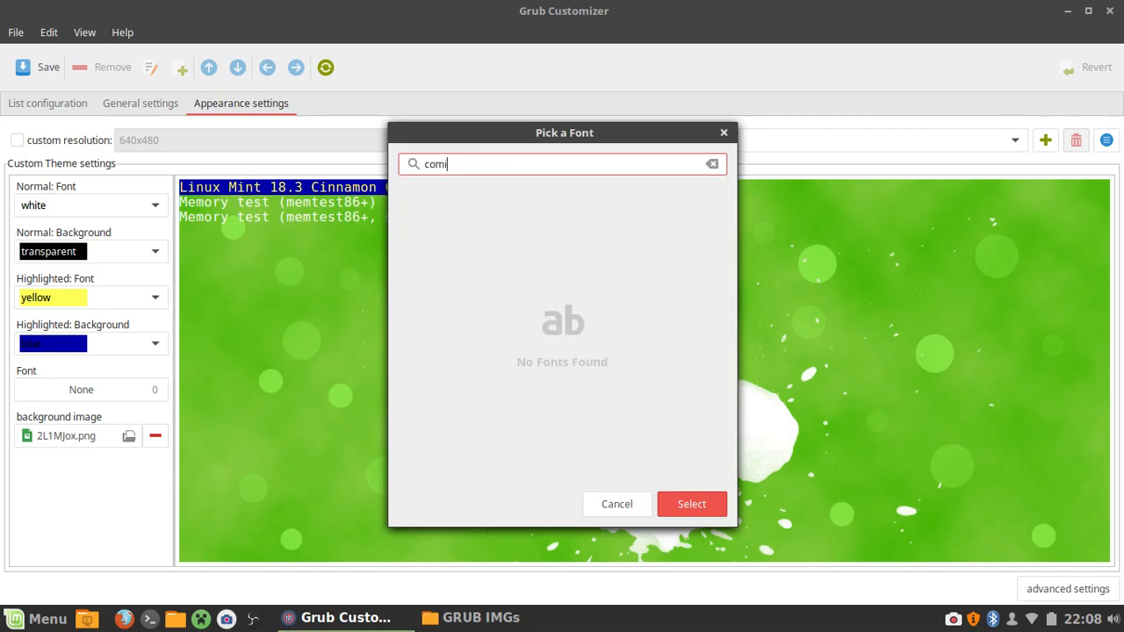
# Search the fonts for Ubuntu, and apply Ubuntu Regular at size 10 to the custom theme
pyautogui.press('BackSpace')
pyautogui.press('BackSpace')
pyautogui.press('BackSpace')
pyautogui.write('Ubuntu')
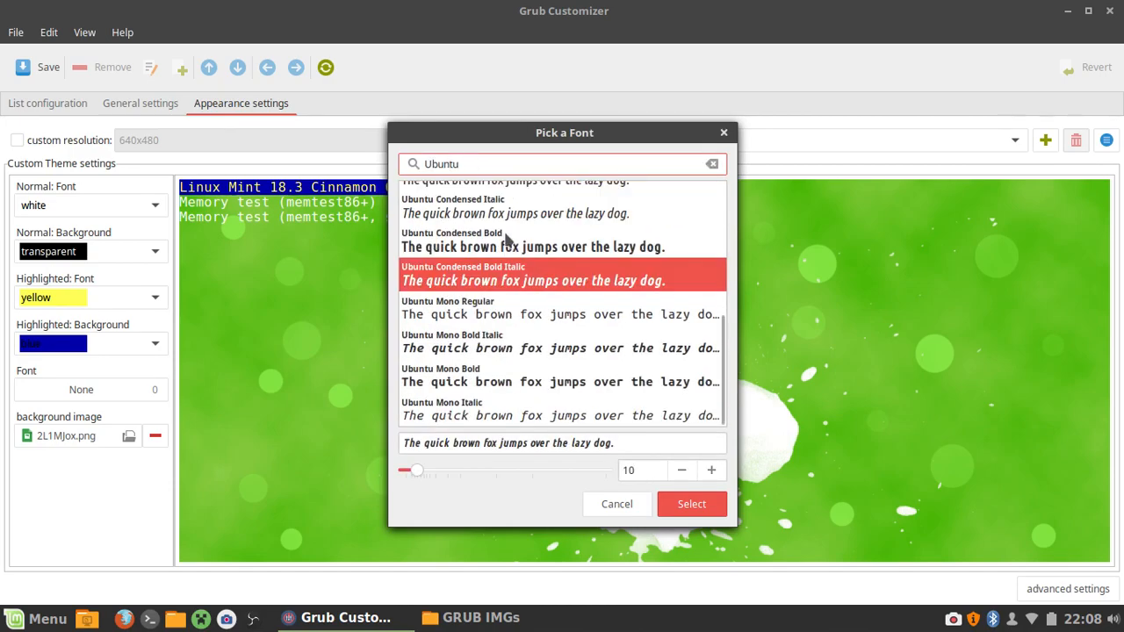
pyautogui.scroll(5, 565, 301)
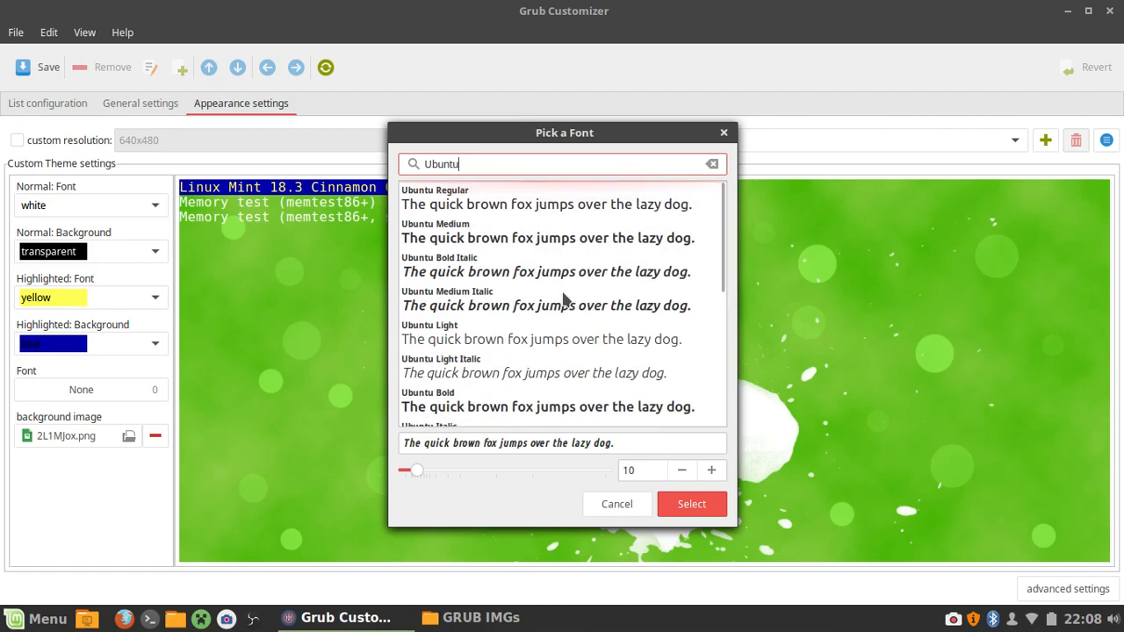
pyautogui.click(473, 205)
pyautogui.click(693, 503)
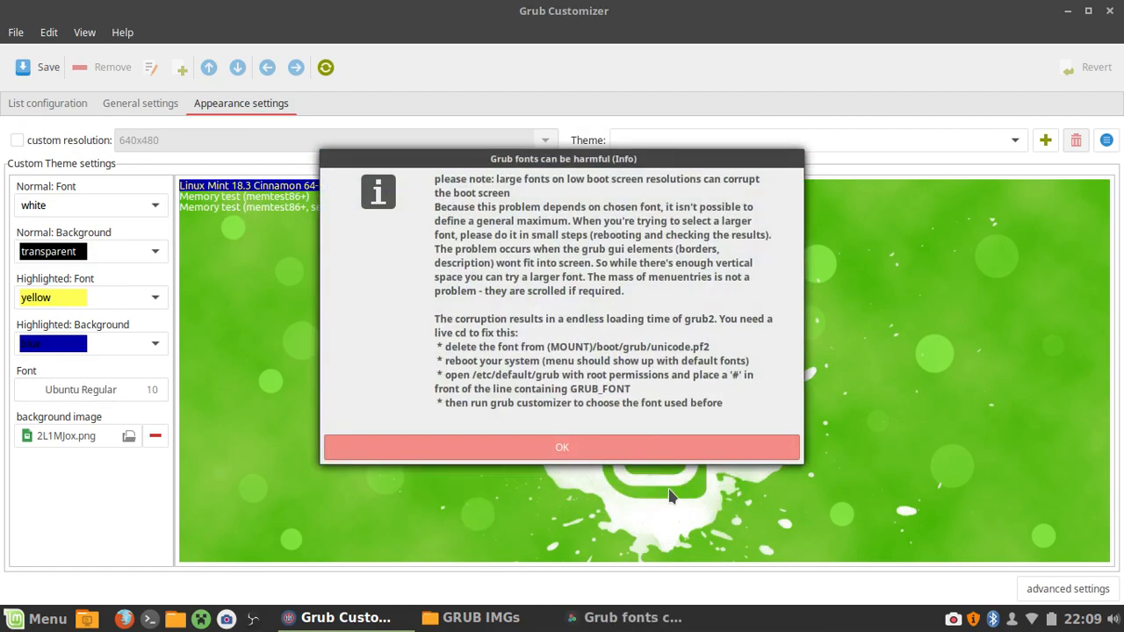
pyautogui.click(582, 444)
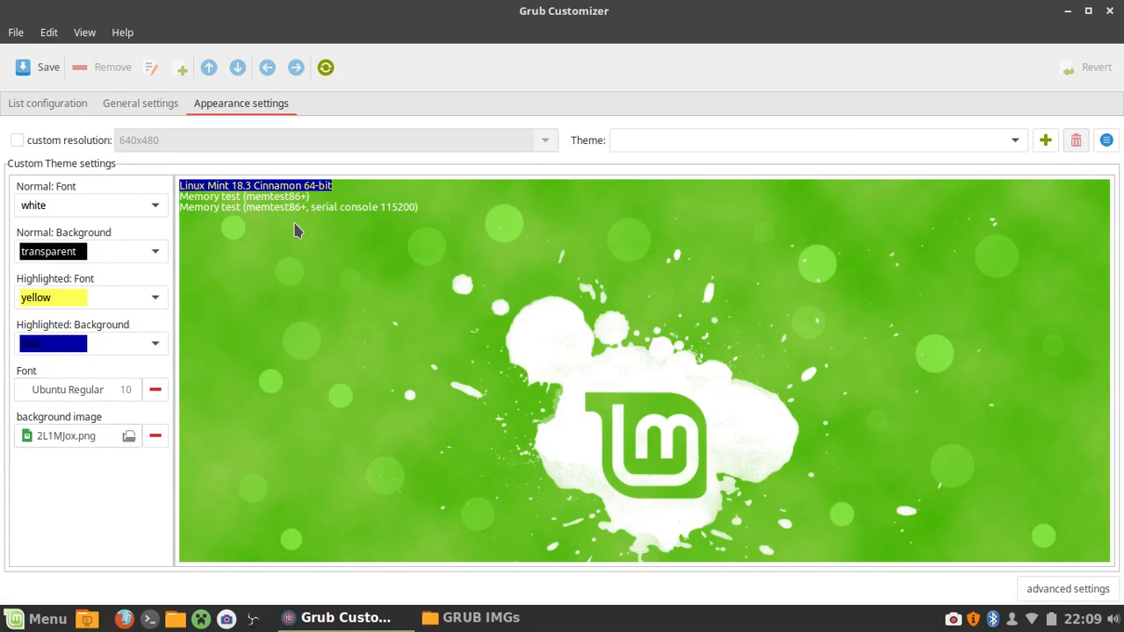
# Try a bolder Ubuntu font at size 10 in the custom theme, and reset the font to None
pyautogui.click(138, 391)
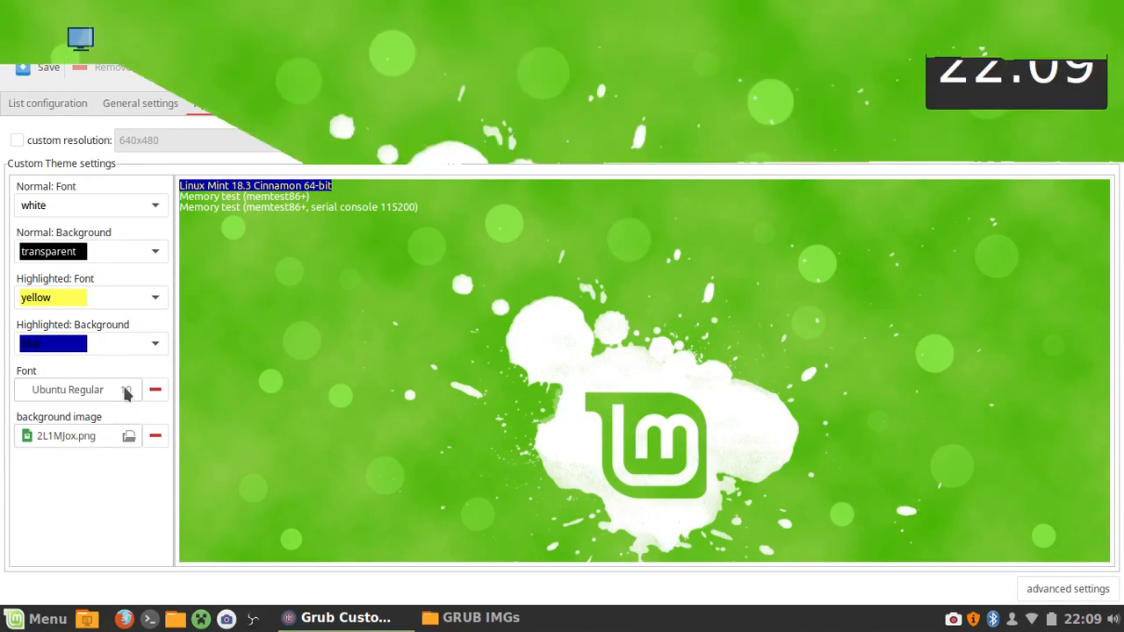
pyautogui.click(482, 339)
pyautogui.click(687, 508)
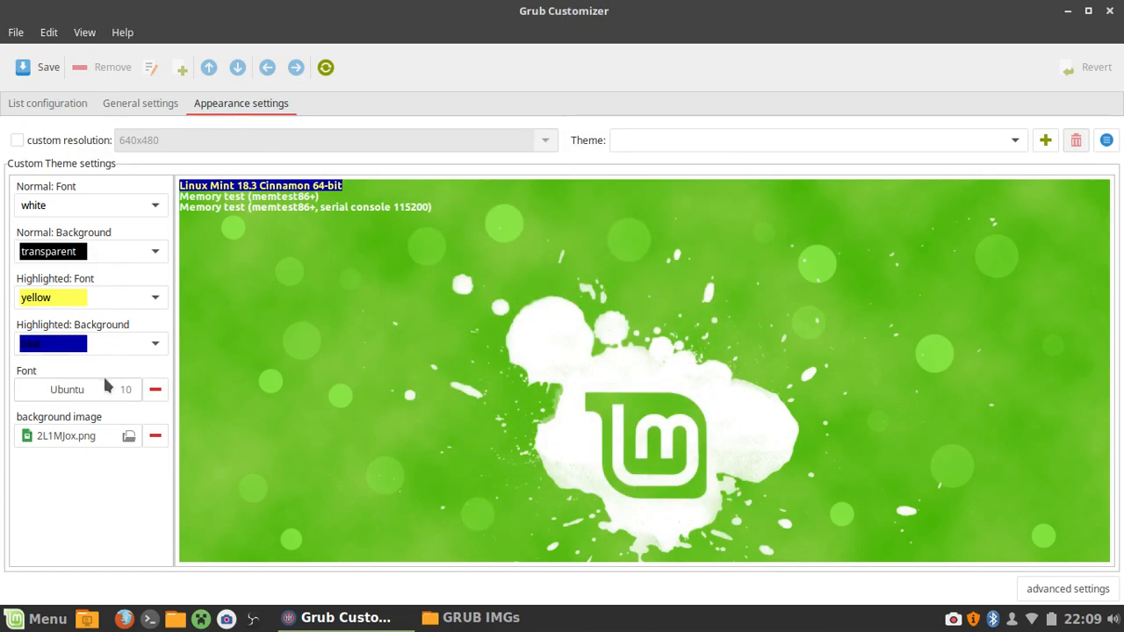
pyautogui.click(156, 390)
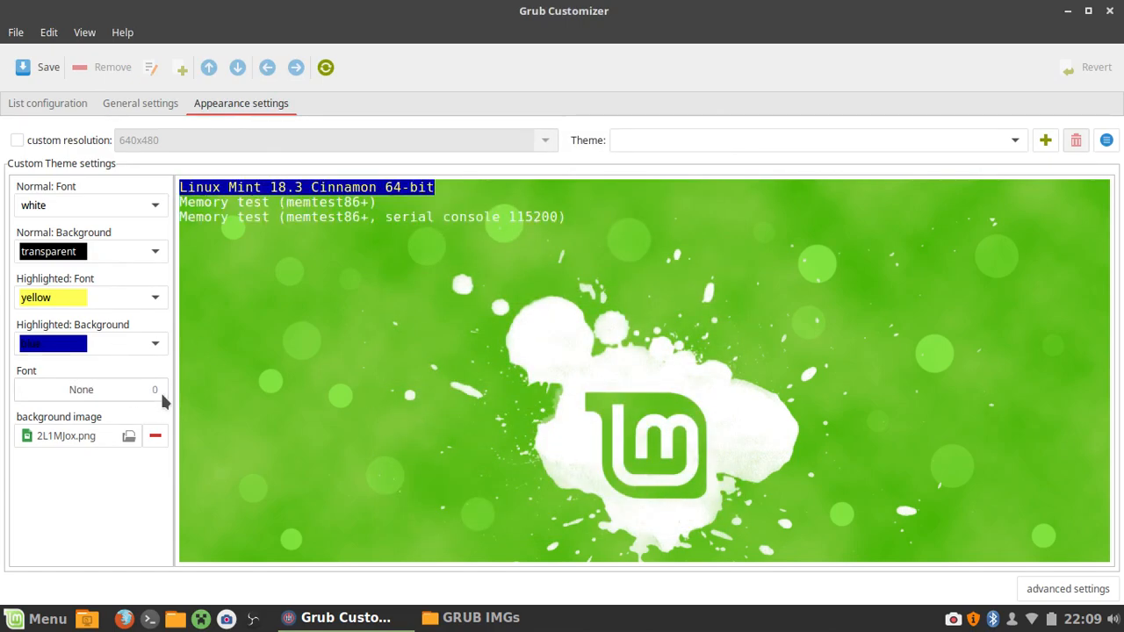
# Try Sans Regular at size 10 from the unfiltered font list as the theme font, and reset the font to None
pyautogui.click(105, 389)
pyautogui.scroll(-5, 593, 310)
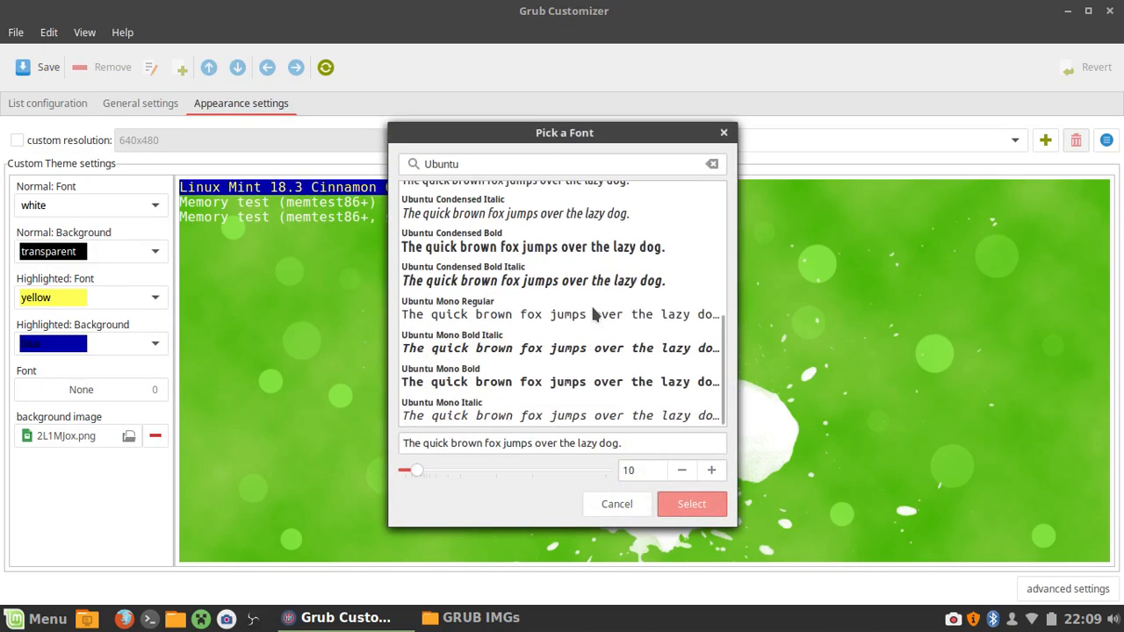
pyautogui.doubleClick(546, 165)
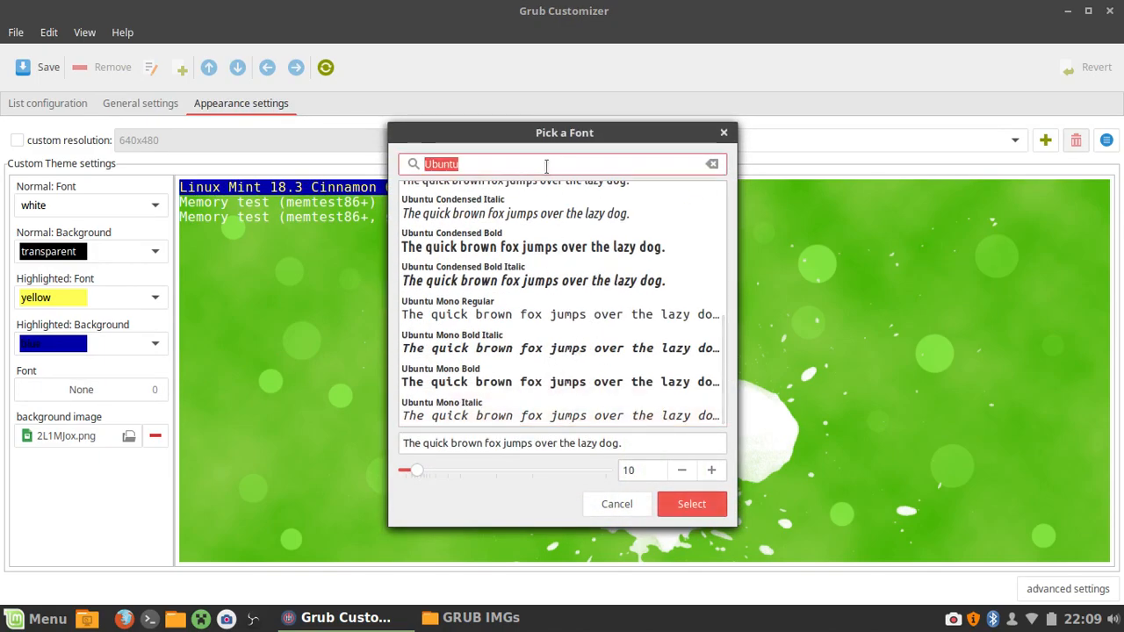
pyautogui.click(713, 164)
pyautogui.scroll(-4, 678, 314)
pyautogui.scroll(10, 678, 314)
pyautogui.scroll(3, 617, 321)
pyautogui.scroll(8, 617, 318)
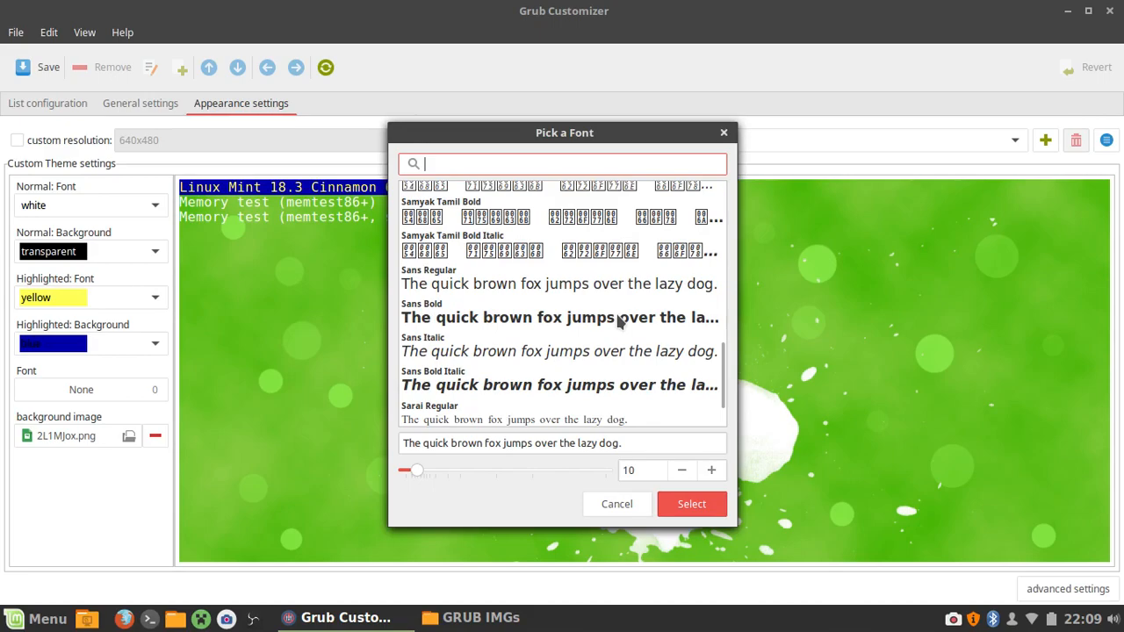
pyautogui.scroll(1, 614, 322)
pyautogui.click(610, 322)
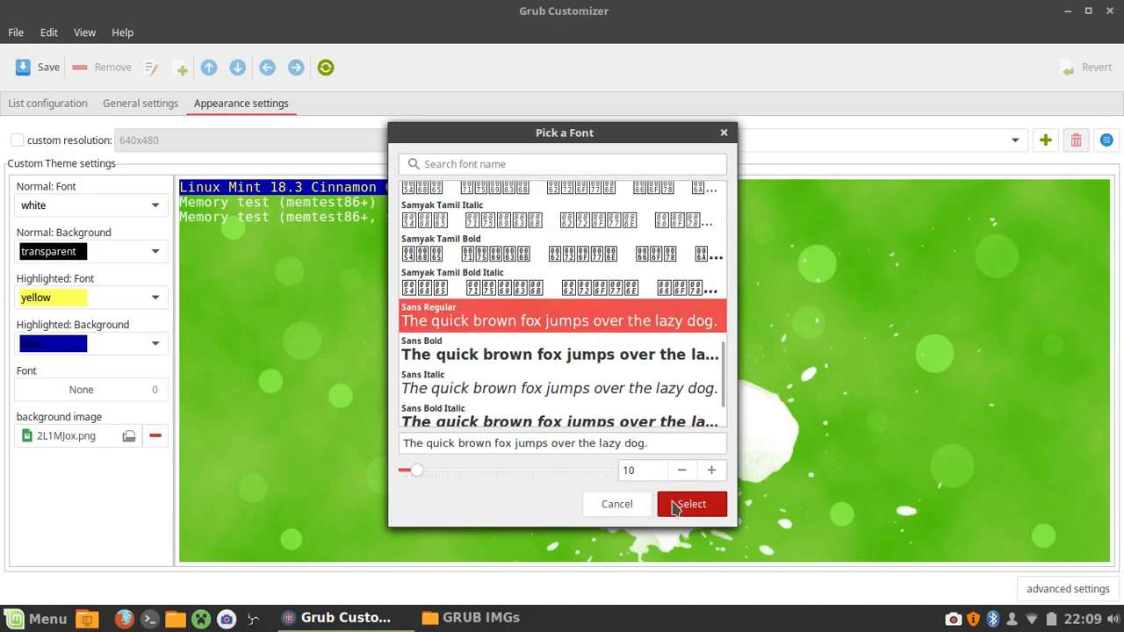
pyautogui.click(674, 506)
pyautogui.click(612, 454)
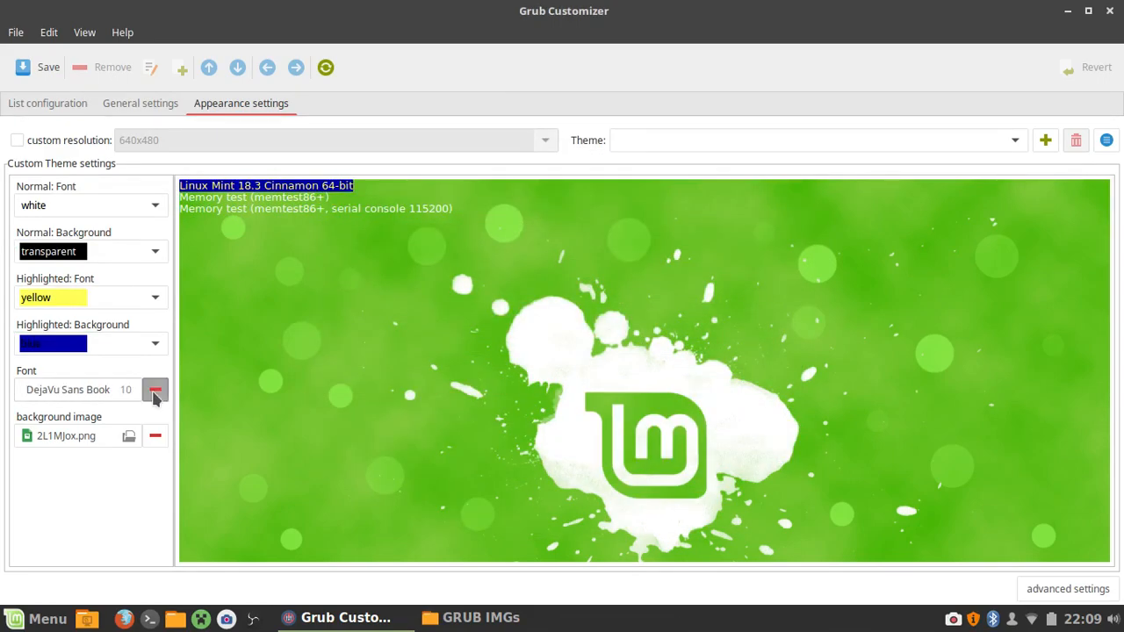
pyautogui.click(154, 392)
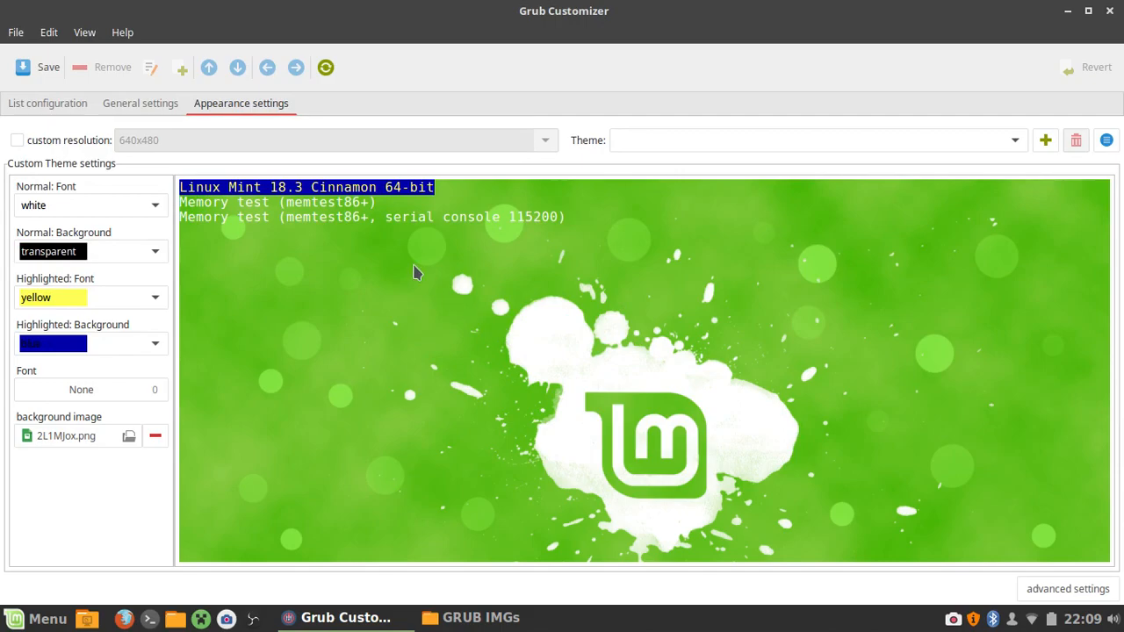
# Save the GRUB configuration with the new appearance settings, and open the general settings
pyautogui.click(37, 68)
pyautogui.click(119, 104)
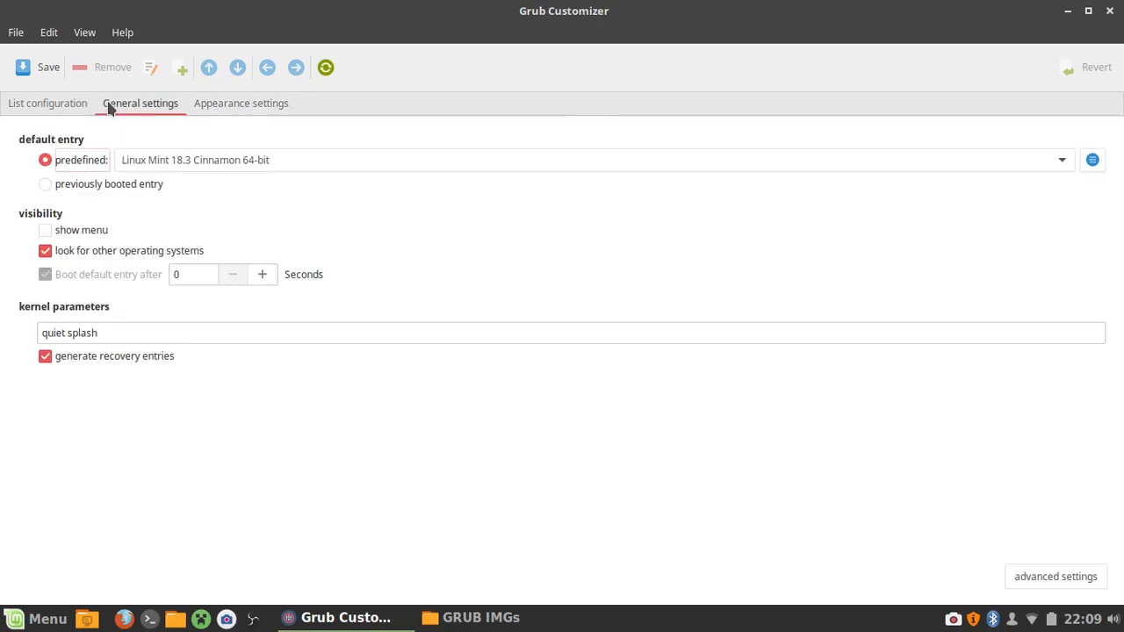
# Rename the first boot entry, Linux Mint 18.3 Cinnamon 64-bit, as "TechBizmo's OS" in the entry list
pyautogui.click(47, 104)
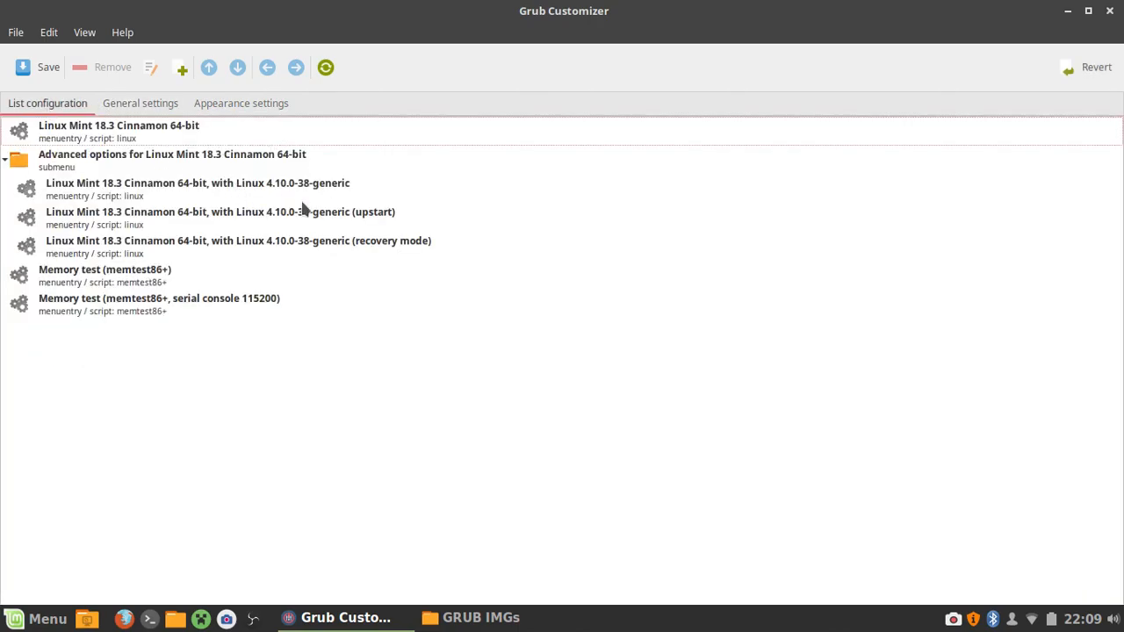
pyautogui.click(125, 134)
pyautogui.click(125, 131)
pyautogui.hotkey('ctrl', 'c')
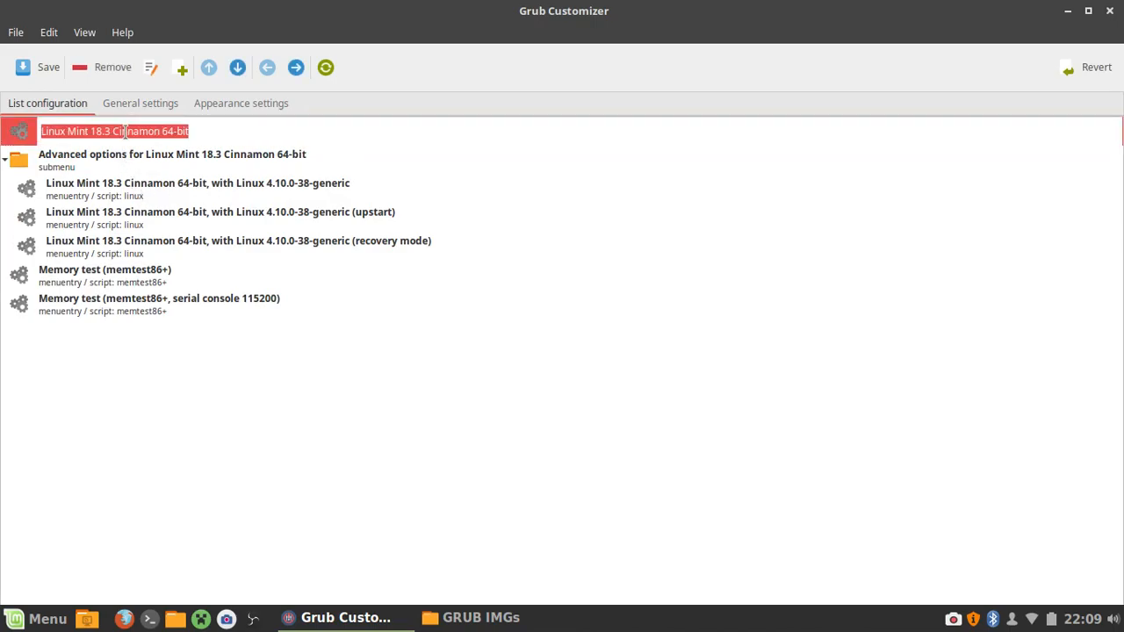
pyautogui.press('BackSpace')
pyautogui.write('TechBizmo')
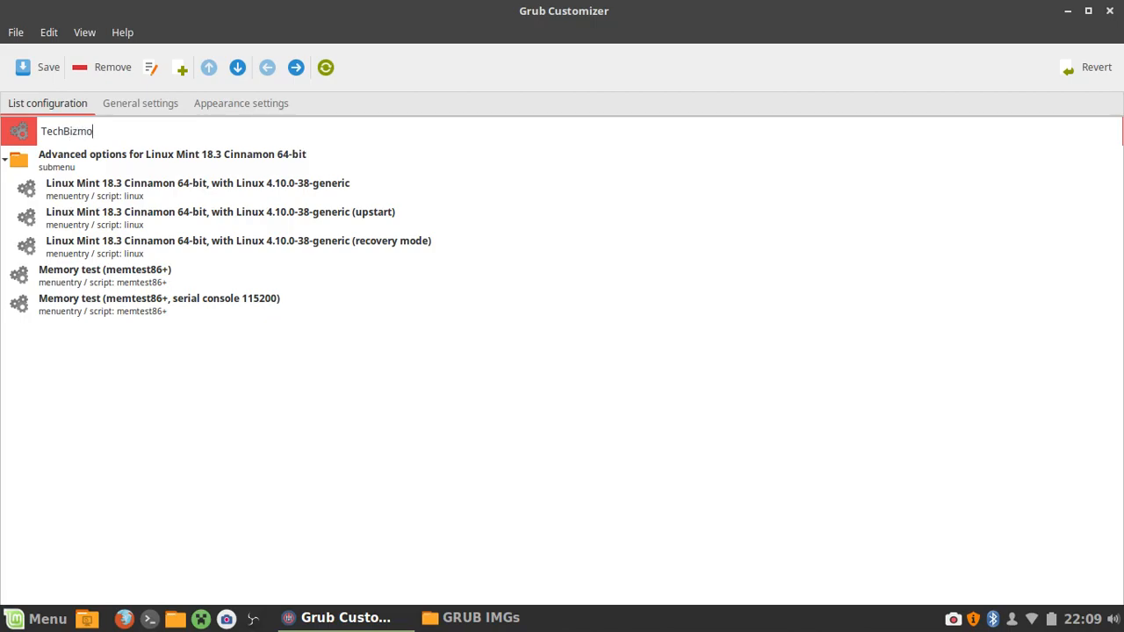
pyautogui.write("'s OS")
pyautogui.press('Return')
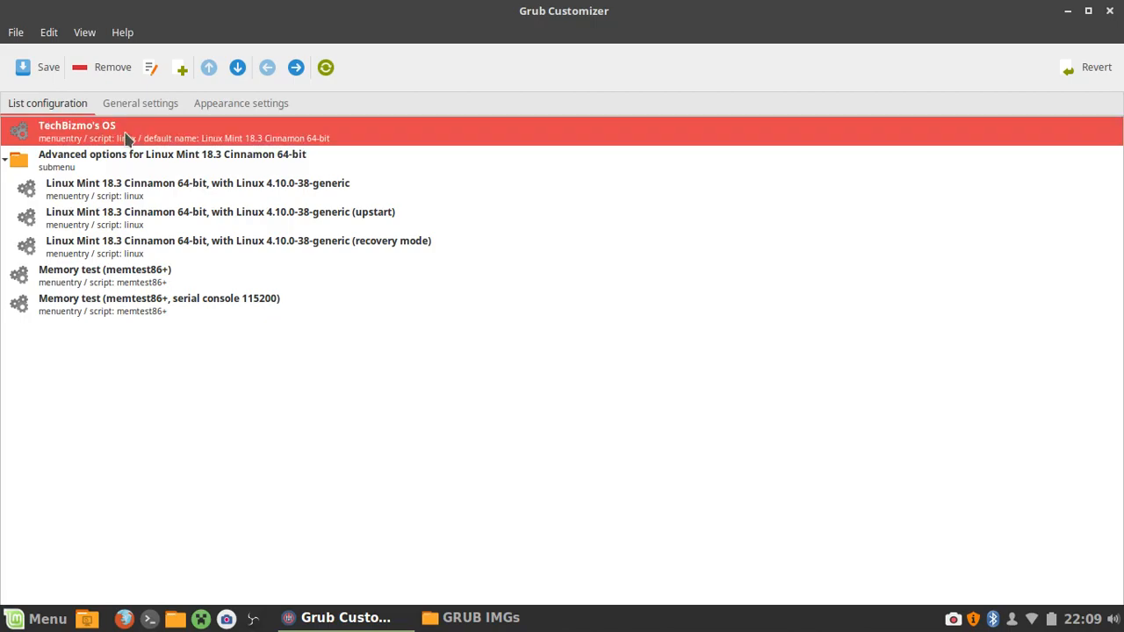
# Rename the first boot entry as "Linux Mint 18.3" and check the name in the appearance preview
pyautogui.click(235, 109)
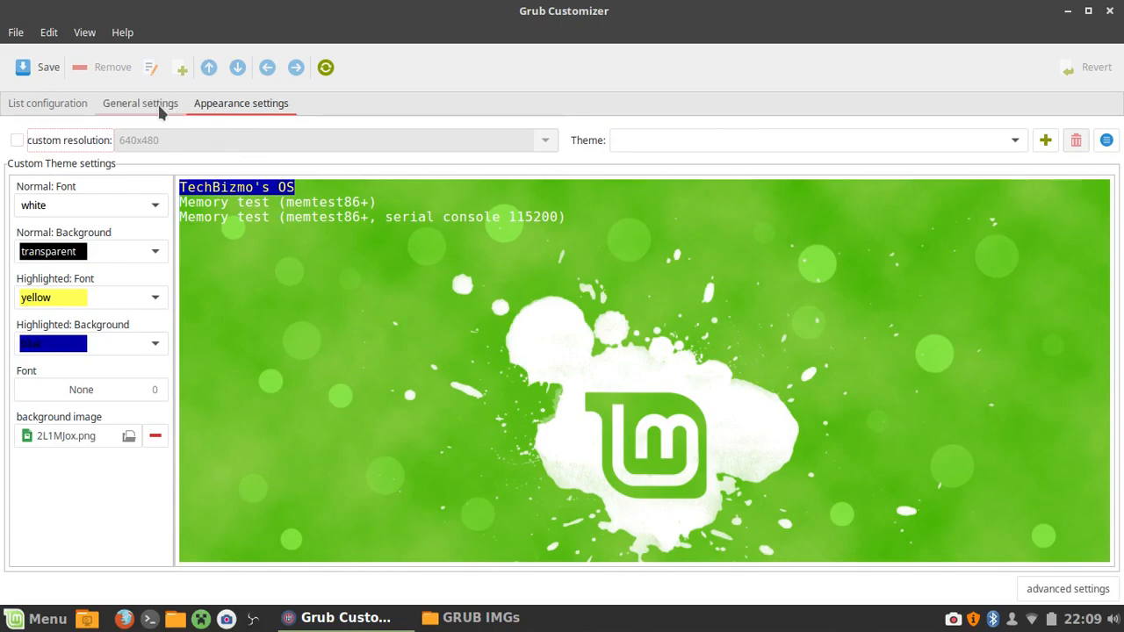
pyautogui.click(8, 101)
pyautogui.click(113, 130)
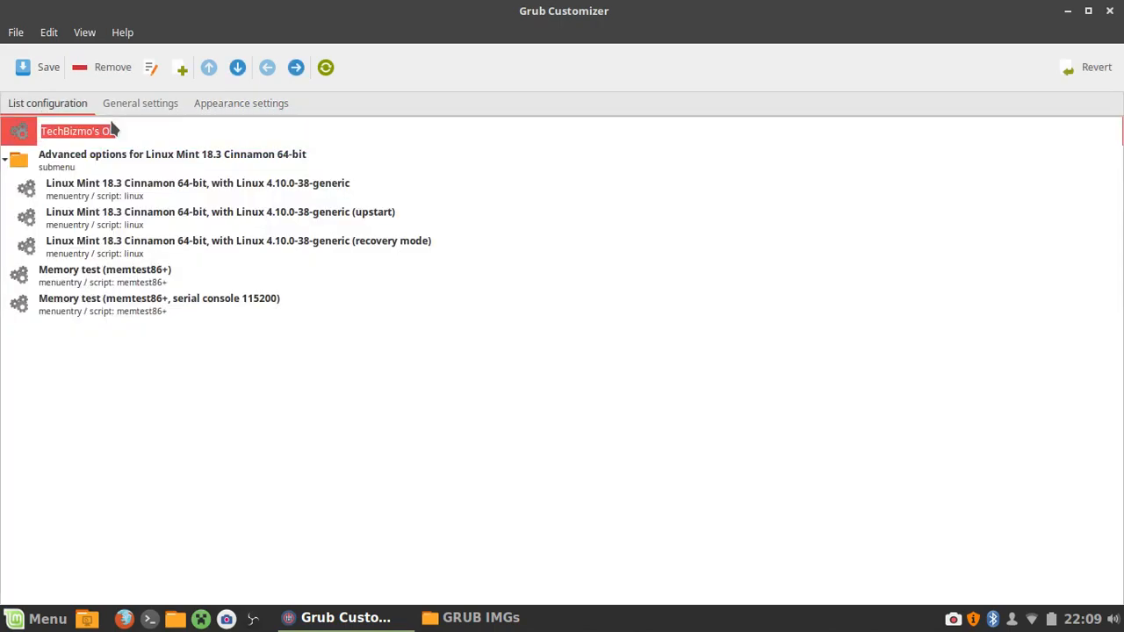
pyautogui.hotkey('ctrl', 'v')
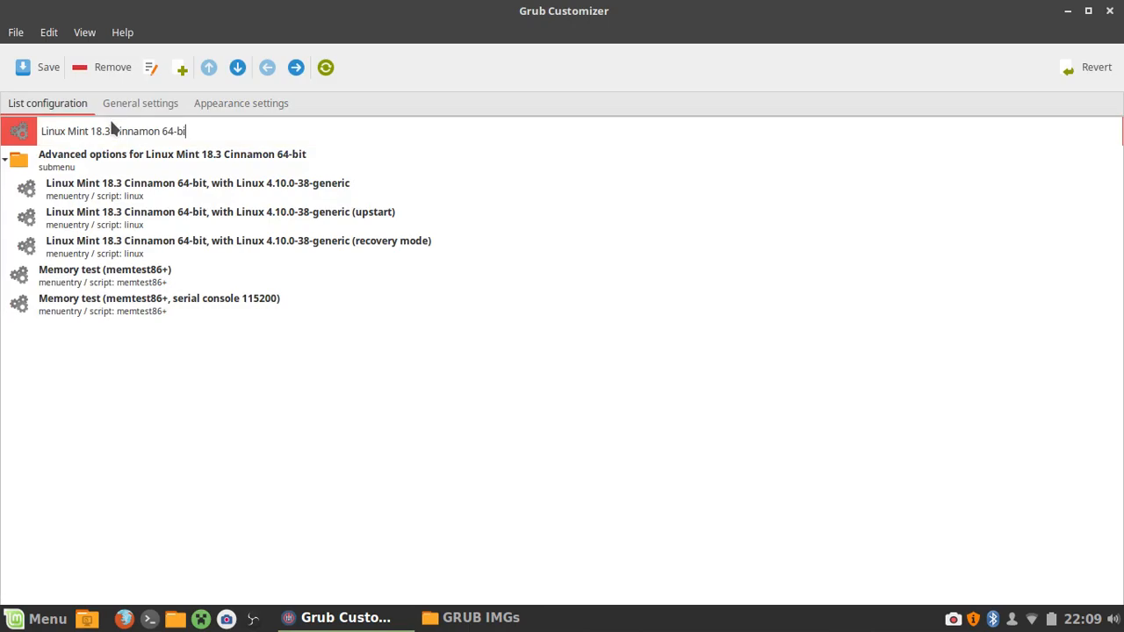
pyautogui.press('BackSpace')
pyautogui.press('BackSpace')
pyautogui.press('BackSpace')
pyautogui.press('BackSpace')
pyautogui.press('BackSpace')
pyautogui.press('BackSpace')
pyautogui.press('BackSpace')
pyautogui.press('BackSpace')
pyautogui.press('BackSpace')
pyautogui.press('BackSpace')
pyautogui.press('BackSpace')
pyautogui.press('BackSpace')
pyautogui.press('BackSpace')
pyautogui.press('BackSpace')
pyautogui.press('Return')
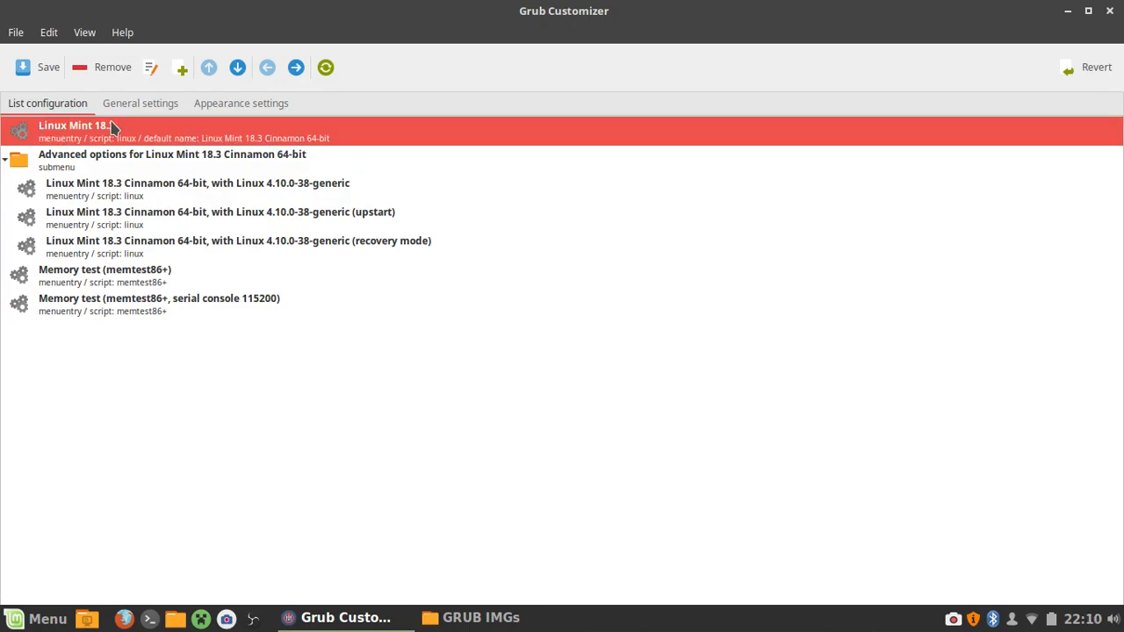
pyautogui.click(248, 105)
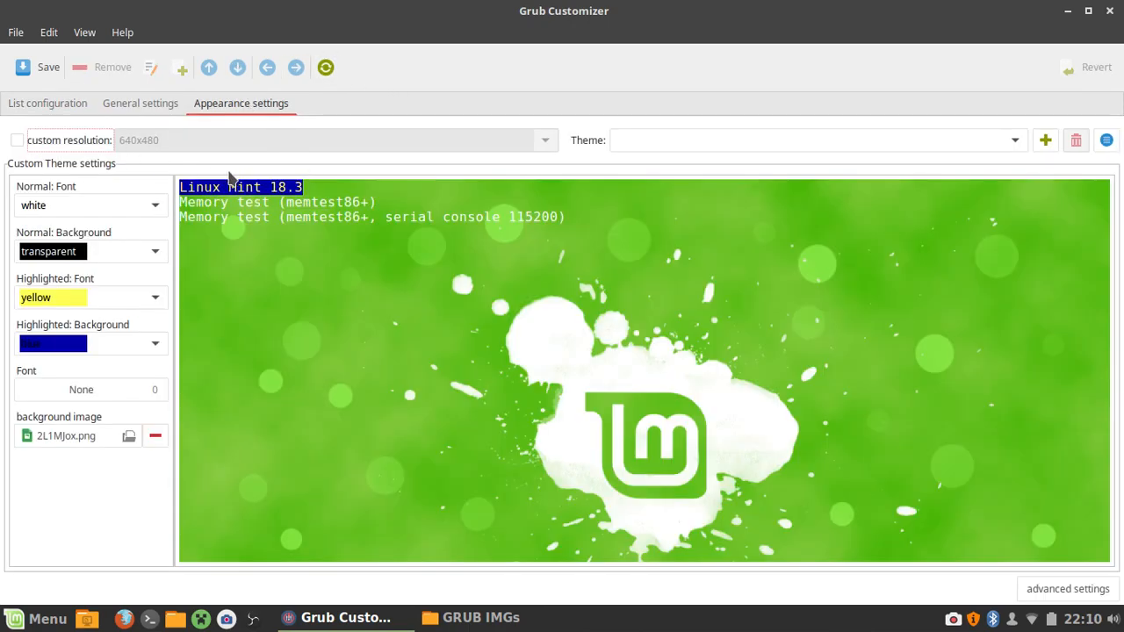
# Restore the first boot entry's name to "Linux Mint 18.3 Cinnamon 64-bit" and save the configuration from the appearance settings
pyautogui.click(62, 96)
pyautogui.click(171, 133)
pyautogui.hotkey('ctrl', 'v')
pyautogui.press('Return')
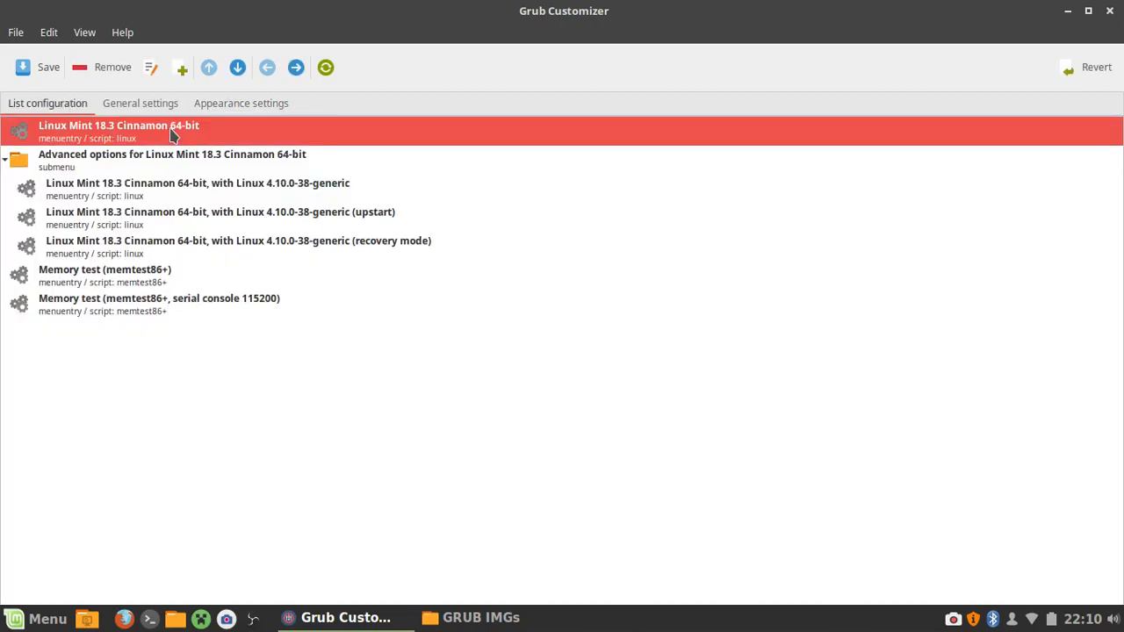
pyautogui.click(247, 106)
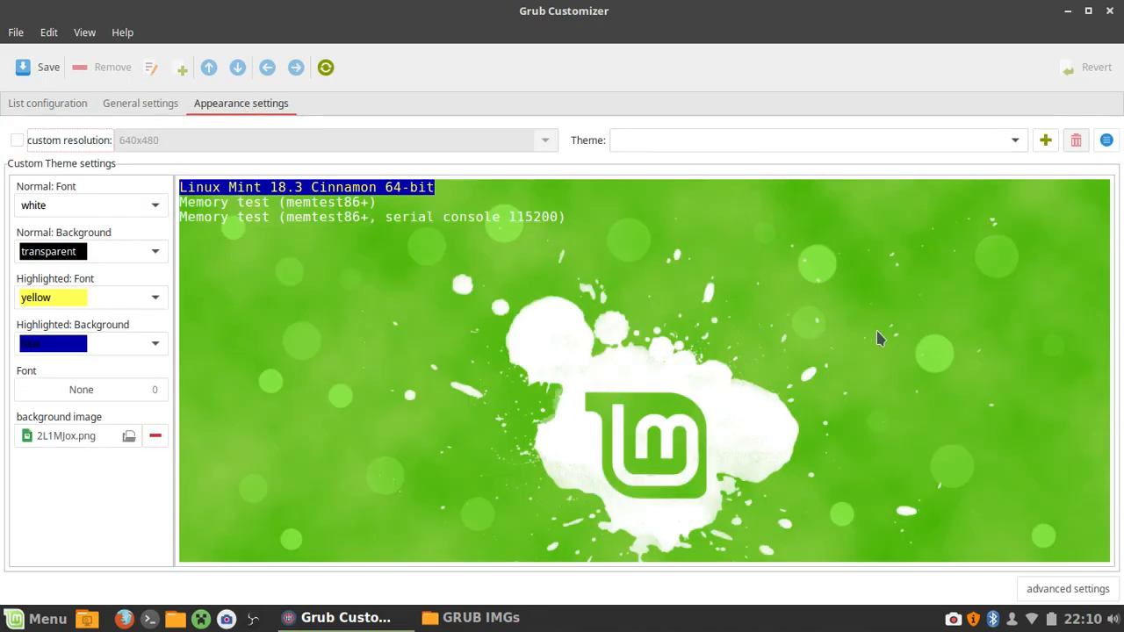
pyautogui.click(33, 63)
# Try New_Channel_Art.png from the GRUB IMGs folder as the boot menu's background image
pyautogui.click(75, 437)
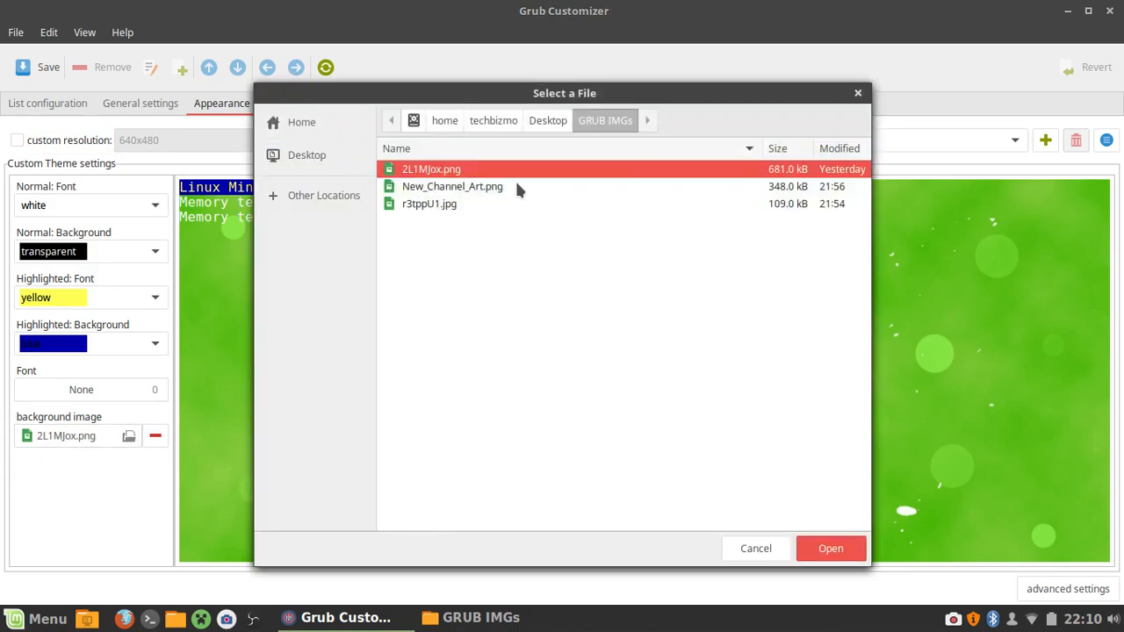
pyautogui.doubleClick(517, 186)
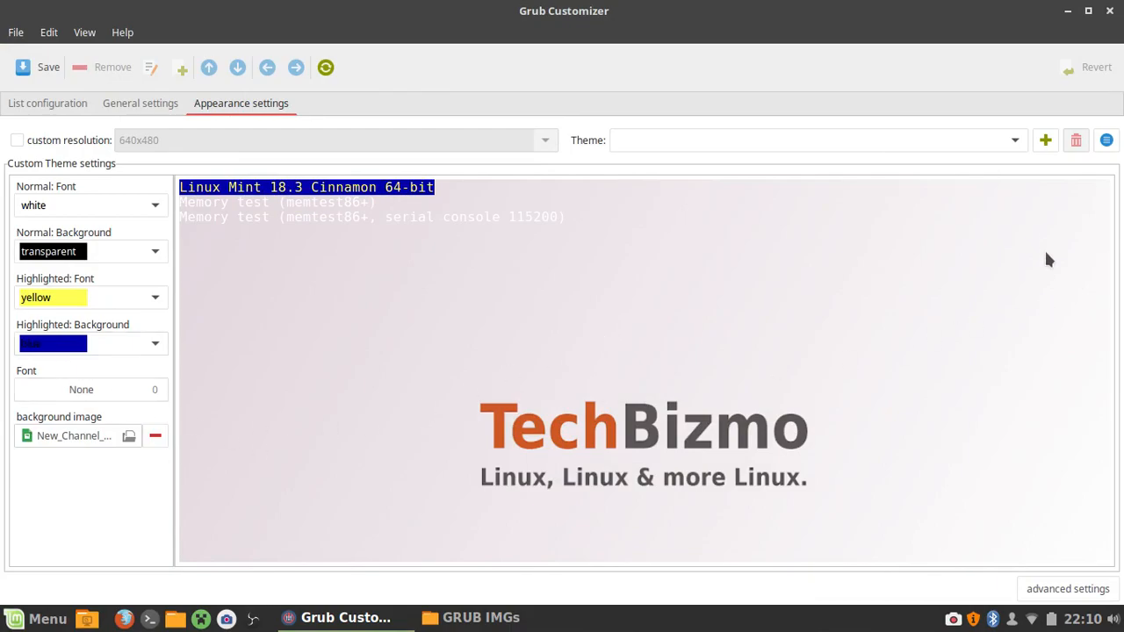
# Set r3tppU1.jpg from the GRUB IMGs folder as the boot menu's background image and save the configuration
pyautogui.click(78, 440)
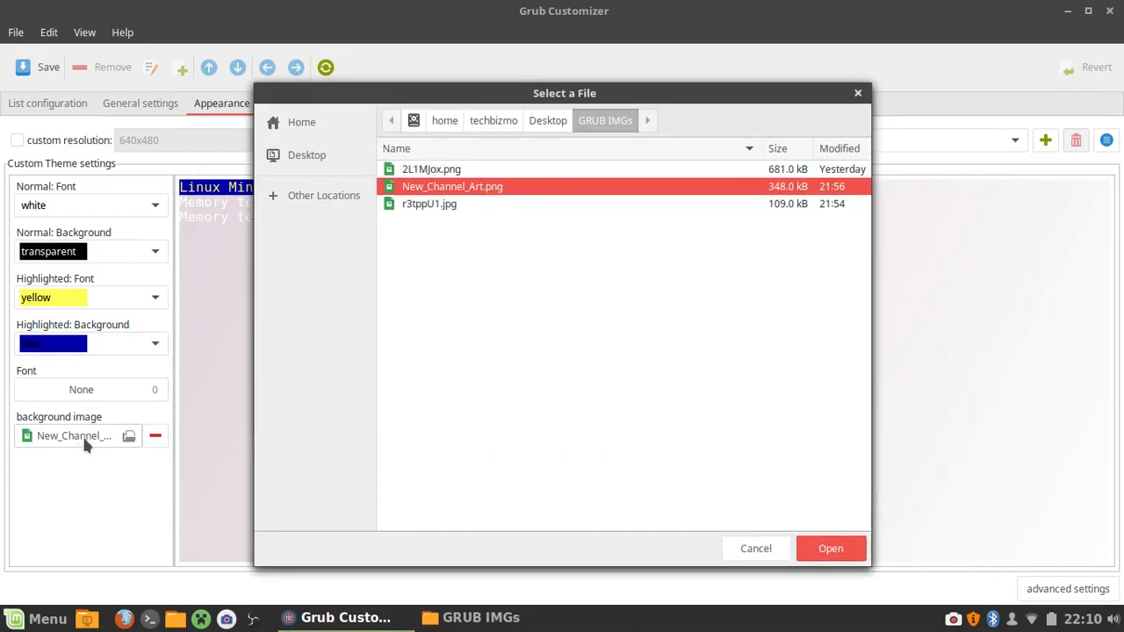
pyautogui.click(463, 206)
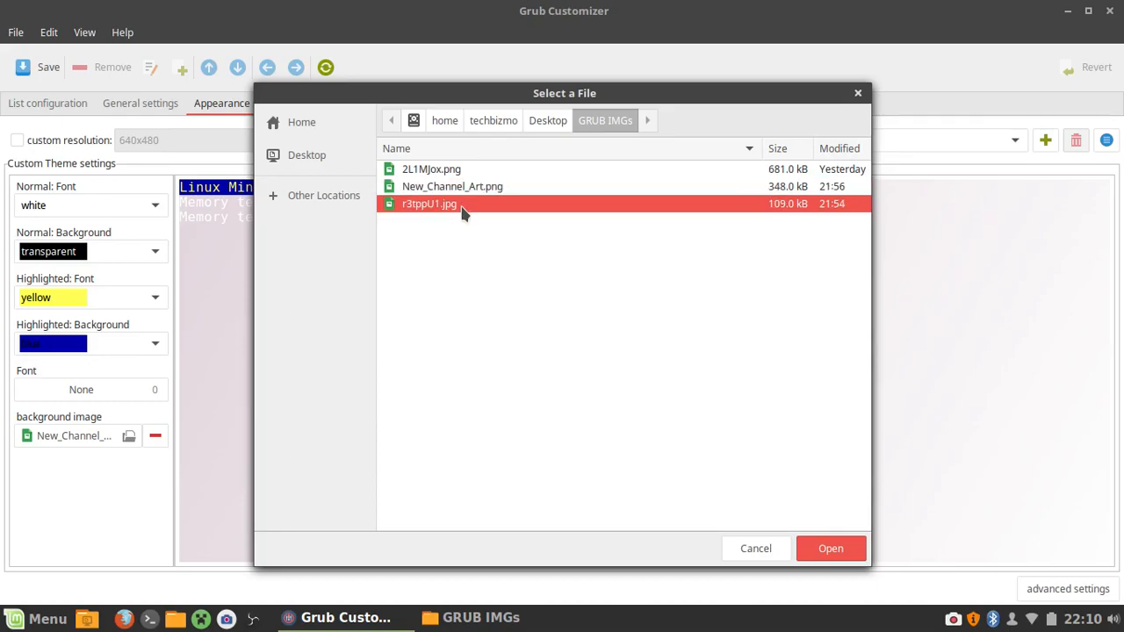
pyautogui.click(818, 546)
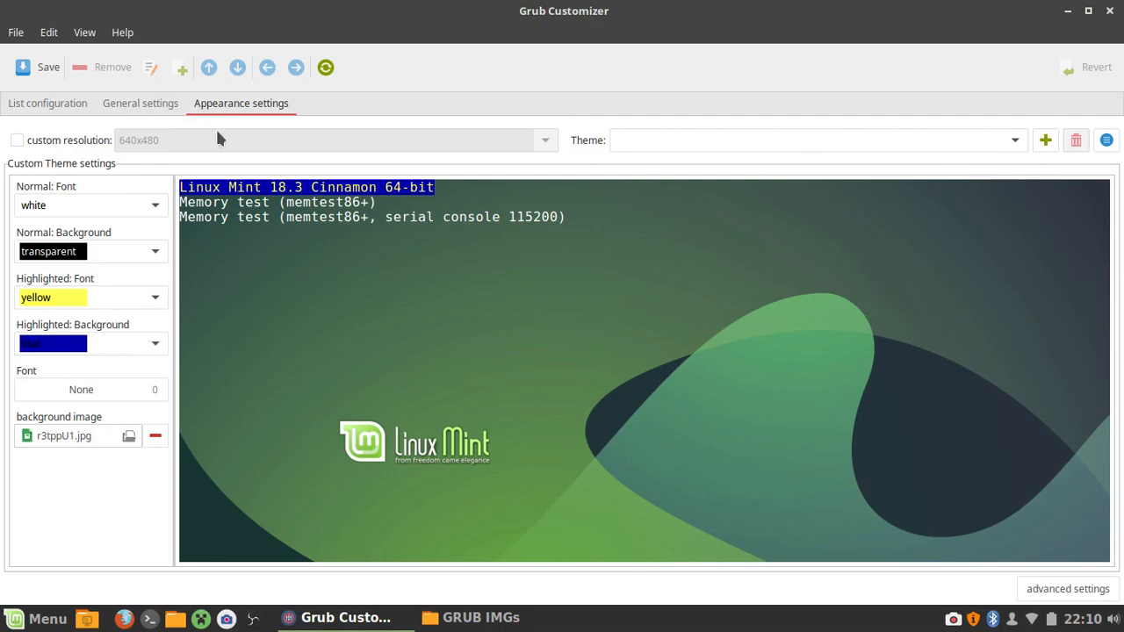
pyautogui.click(29, 73)
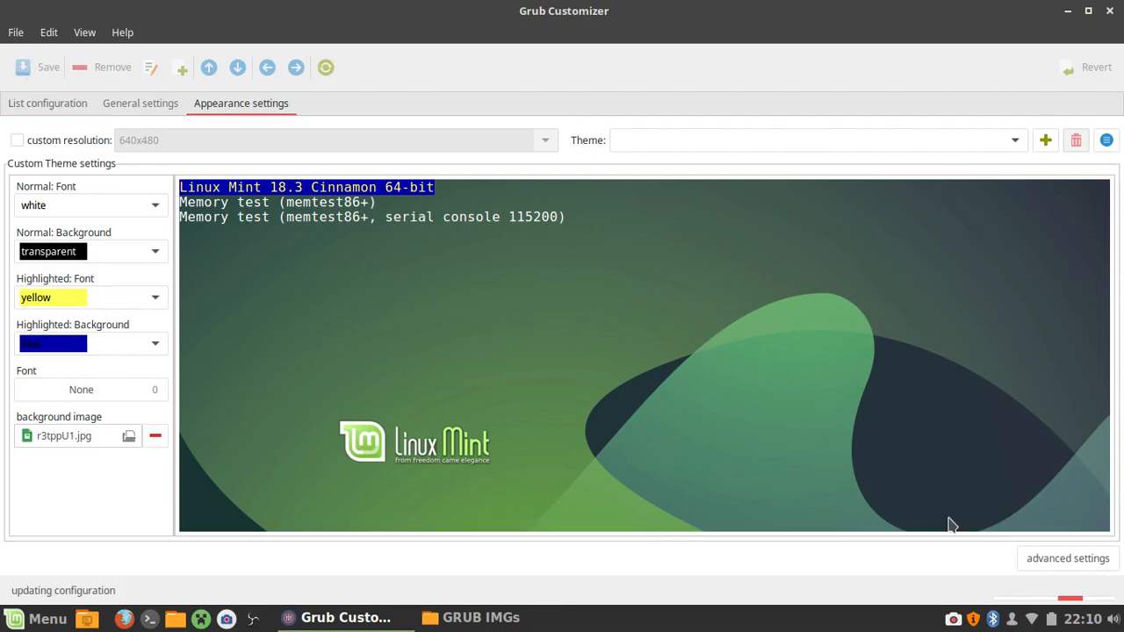
# Review the advanced GRUB settings, and close all open windows, including the GRUB IMGs folder
pyautogui.click(1066, 589)
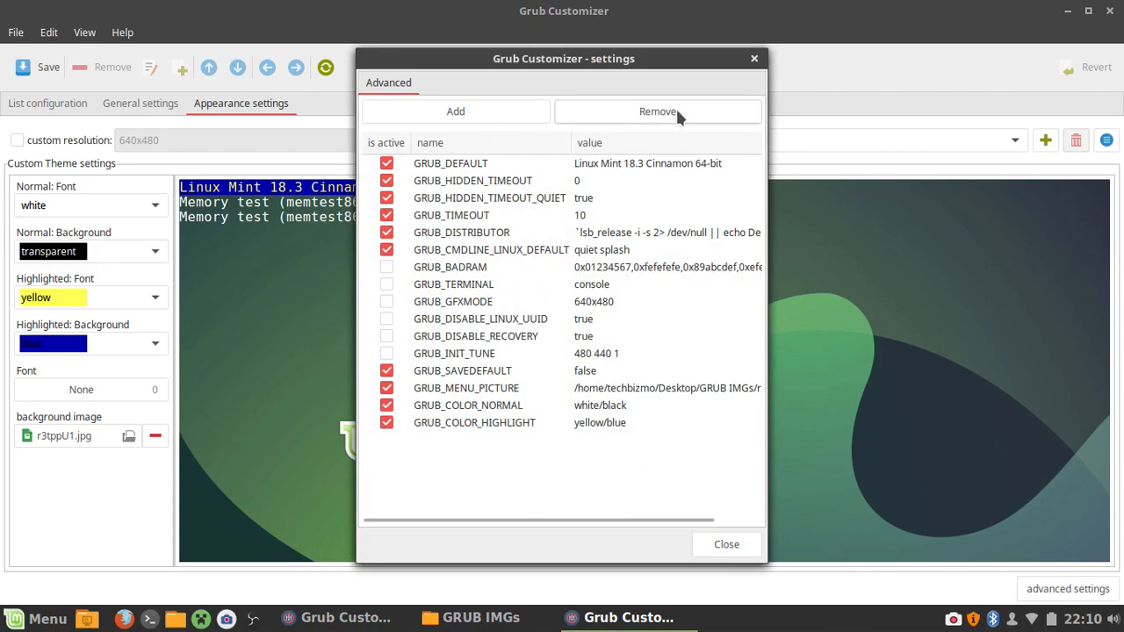
pyautogui.click(754, 59)
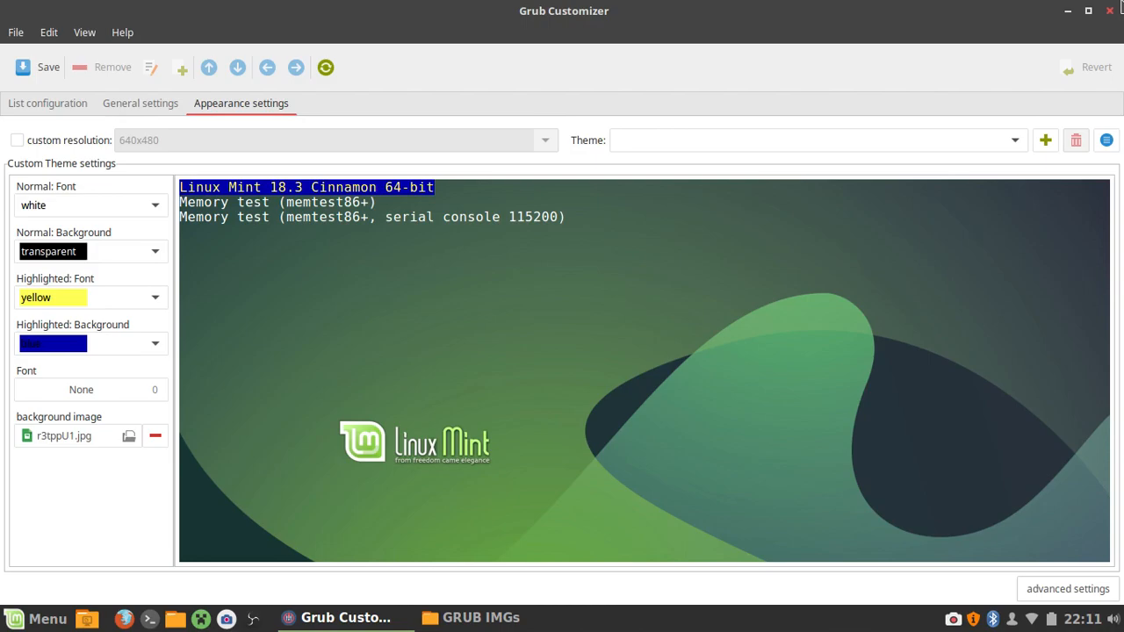
pyautogui.click(1116, 8)
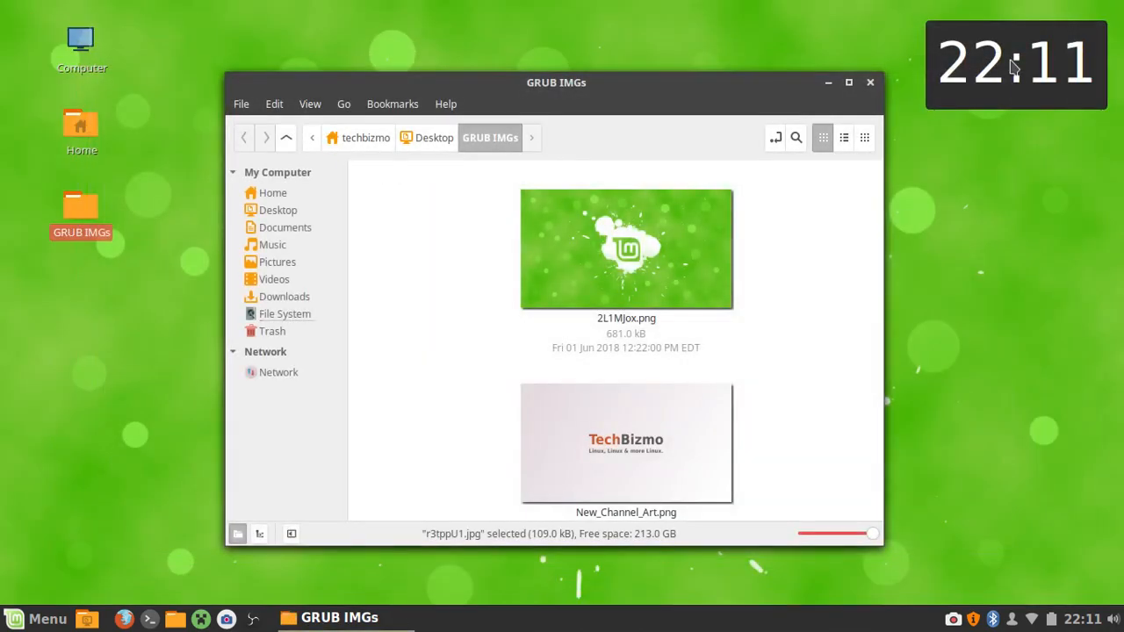
pyautogui.click(869, 86)
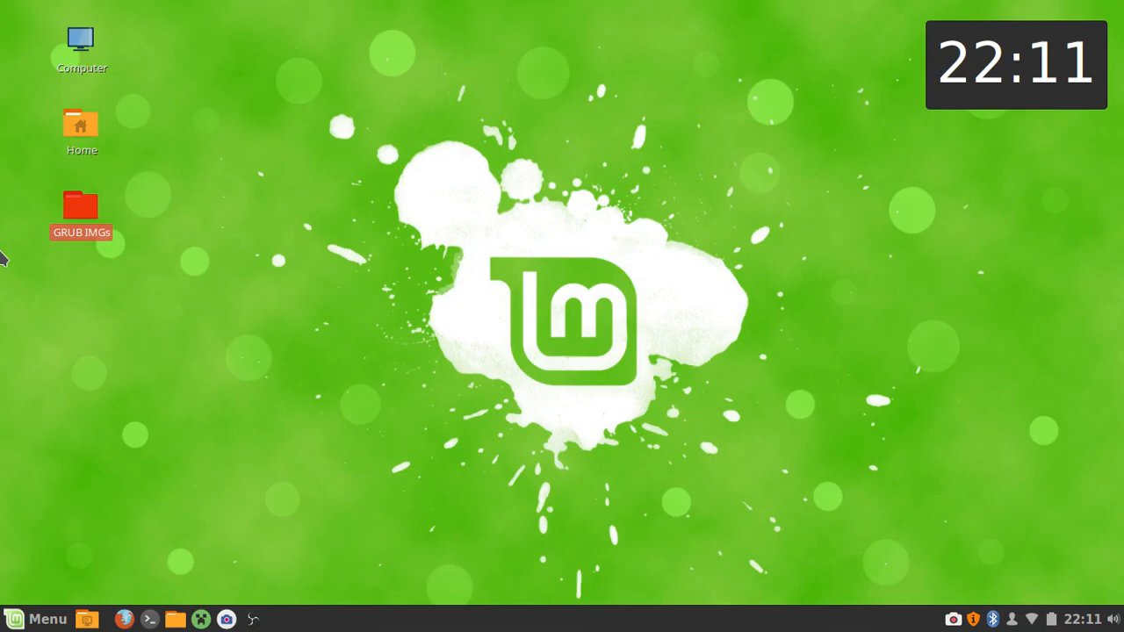